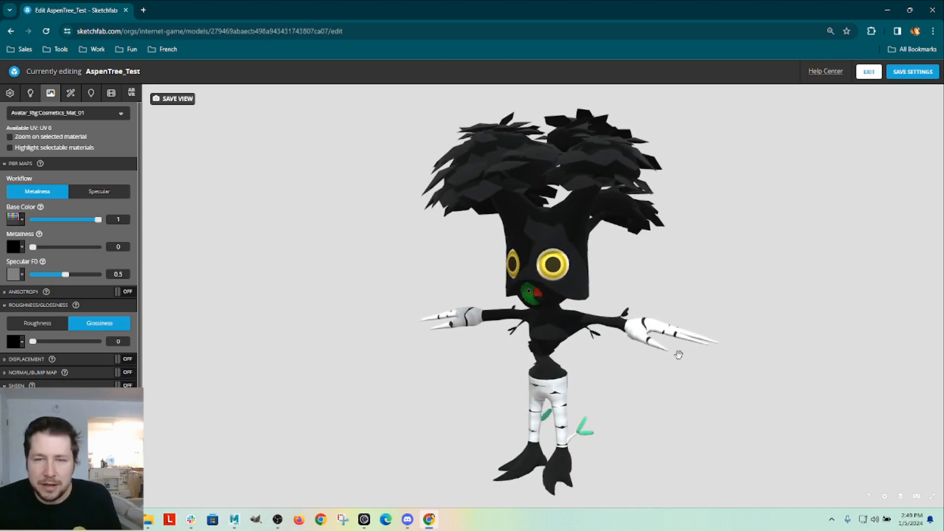
Step: Switch to Maya and inspect the tree character's head, eyes and mouth up close
left_click(887, 10)
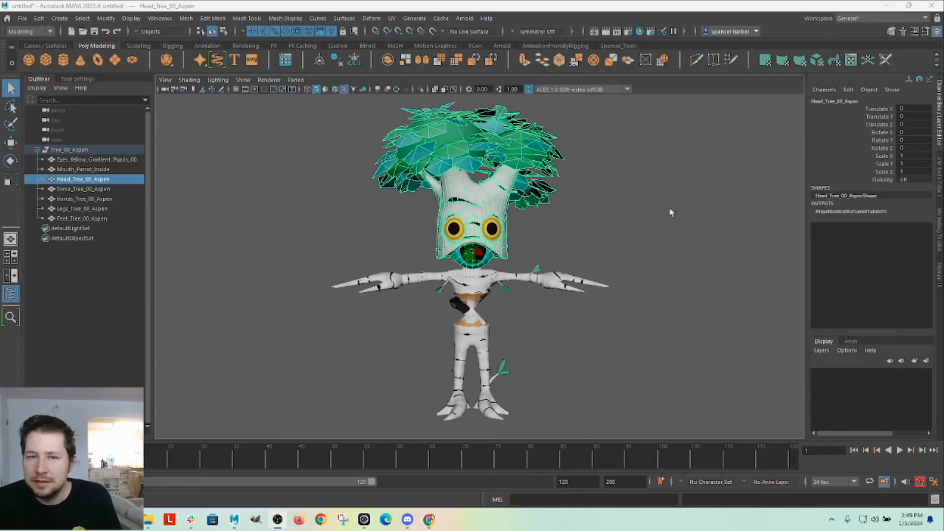
scroll(595, 248, "up", 6)
left_click_drag(595, 250, 597, 301, "alt")
left_click_drag(662, 337, 628, 331, "alt")
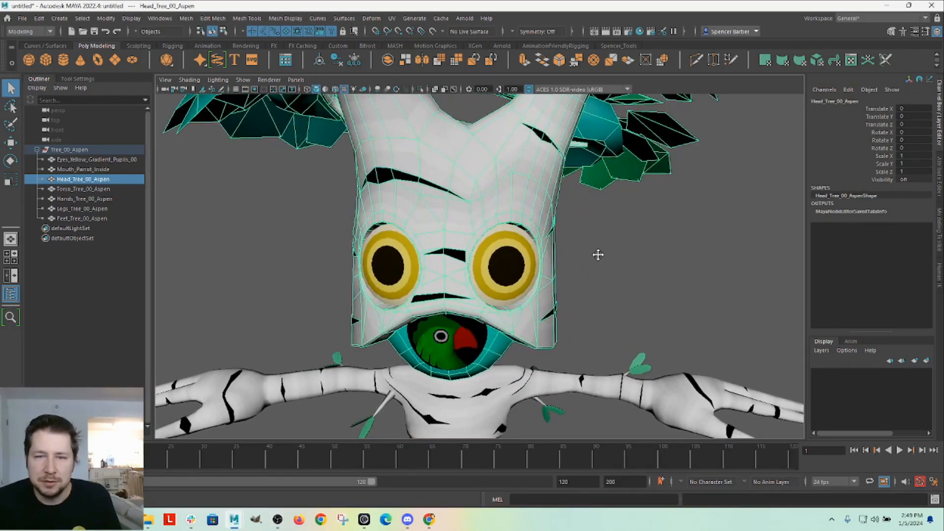
middle_click_drag(598, 256, 624, 269, "alt")
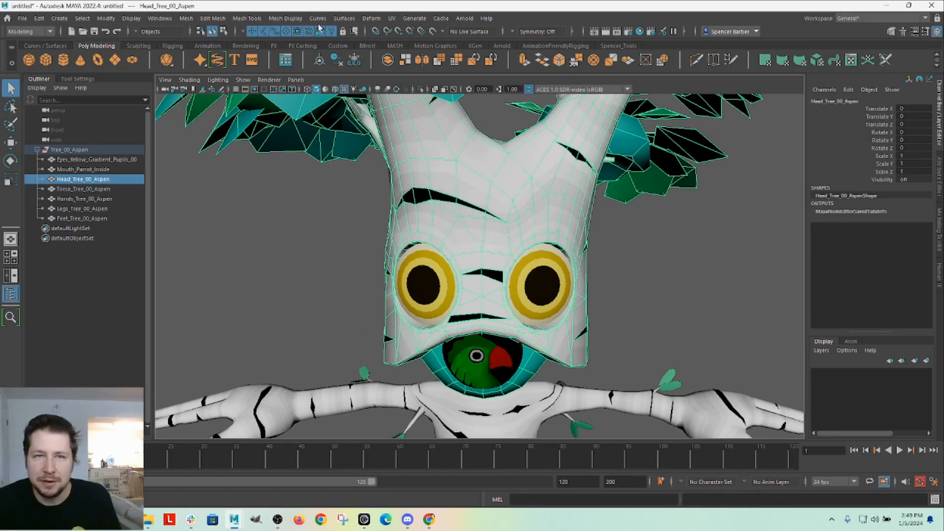
Step: Reverse the normals of the tree's torso mesh
left_click(286, 18)
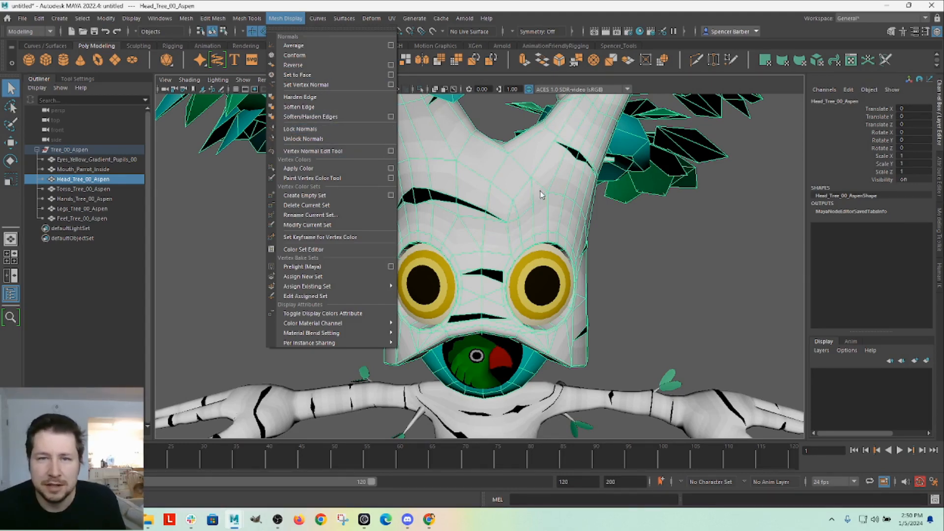
middle_click_drag(656, 304, 633, 129, "alt")
left_click(480, 255)
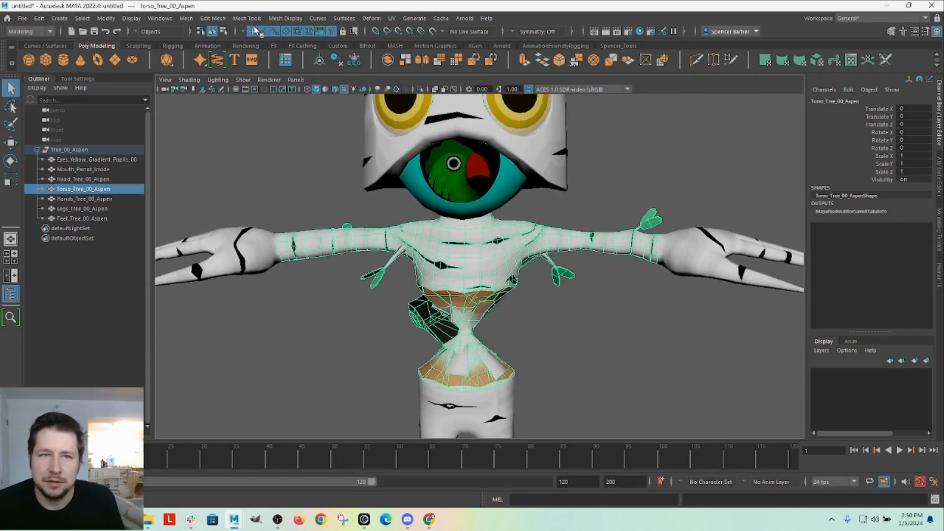
left_click(278, 19)
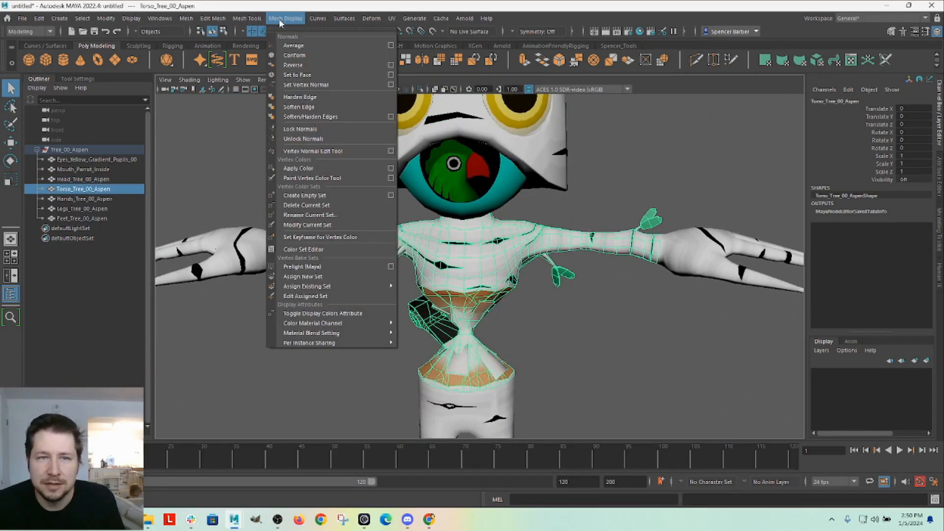
left_click(303, 64)
left_click(308, 109)
Step: Turn on the polygon face normals display
left_click_drag(428, 219, 458, 226, "alt")
left_click(131, 19)
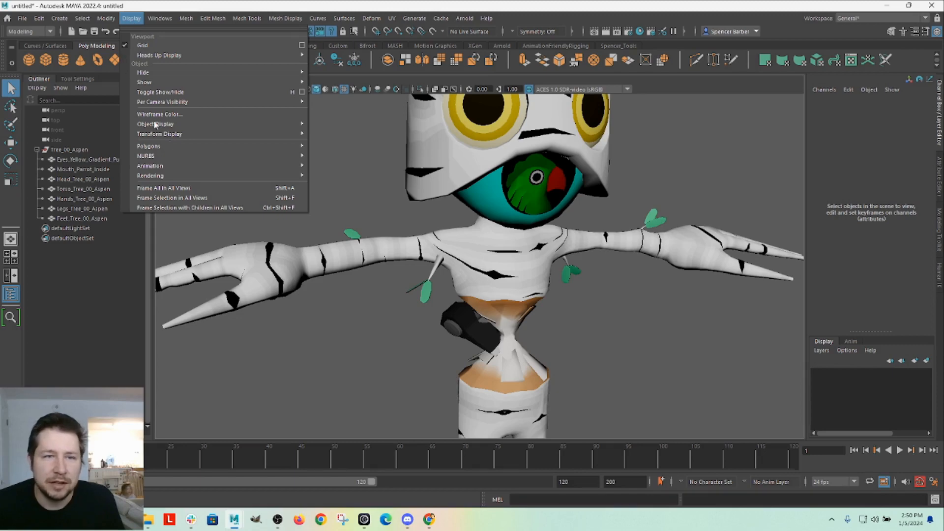
mouse_move(170, 145)
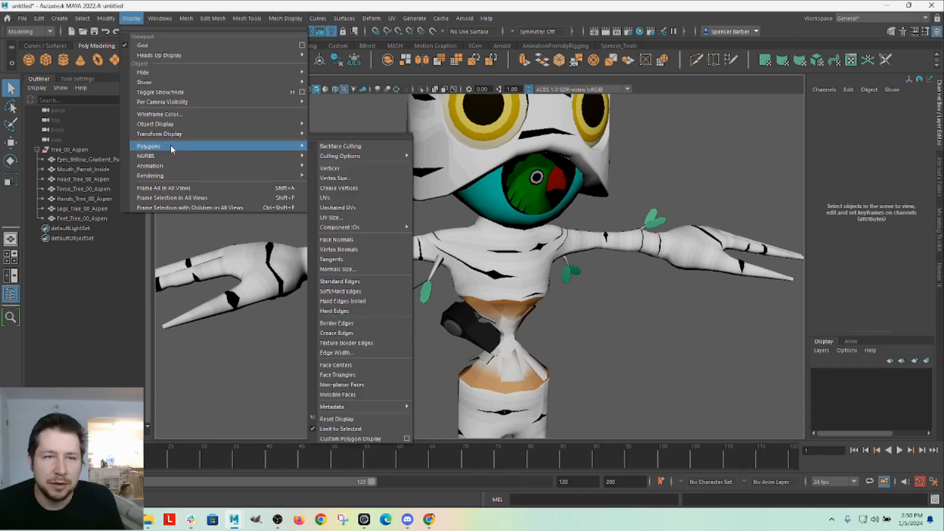
left_click(338, 239)
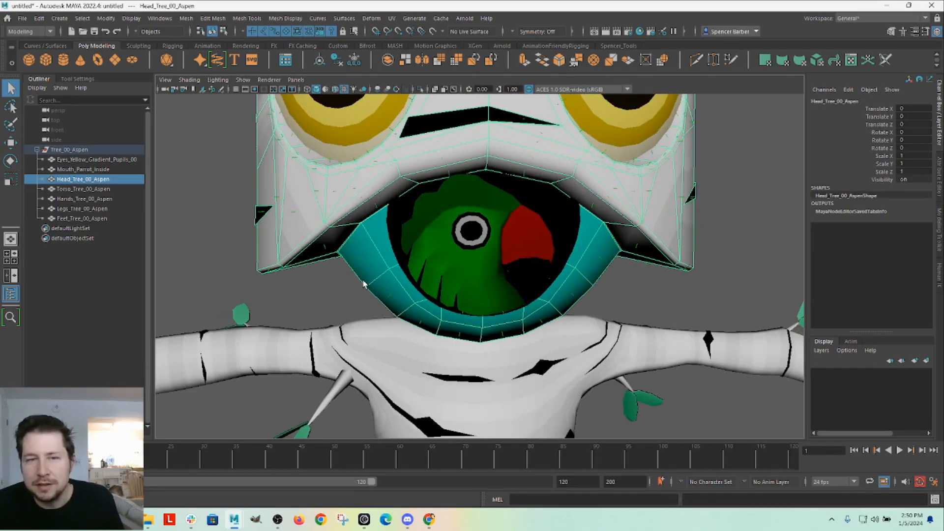
Step: Frame the torso mesh and reverse its normals a second time
left_click(391, 349)
key("f")
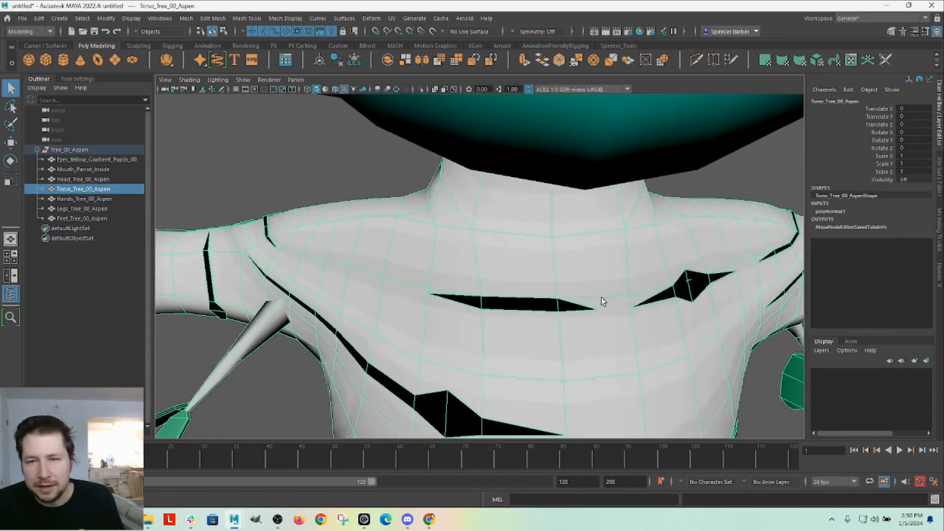
left_click_drag(623, 304, 588, 269, "alt")
middle_click_drag(588, 270, 508, 223, "alt")
mouse_move(507, 223)
right_mouse_down("alt")
mouse_move(430, 302)
mouse_move(471, 328)
mouse_move(264, 242)
right_mouse_up("alt")
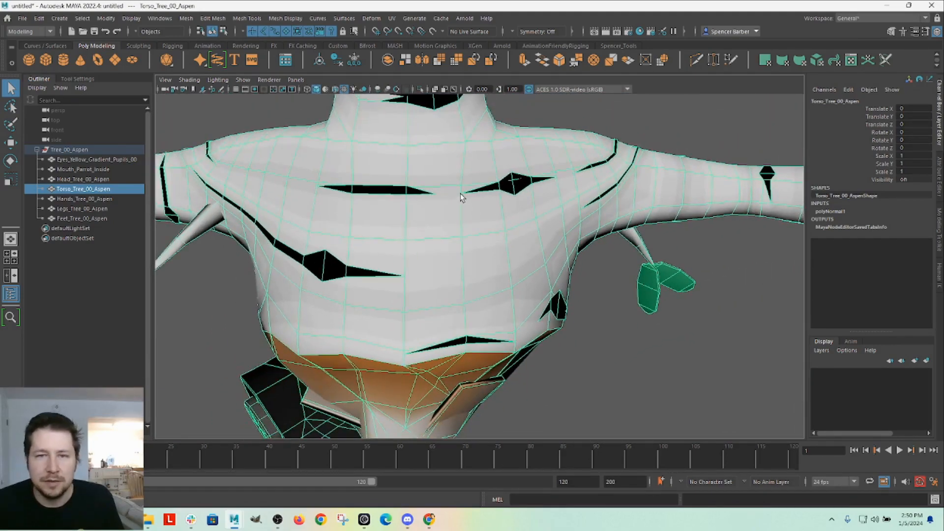
left_click(283, 18)
left_click(313, 63)
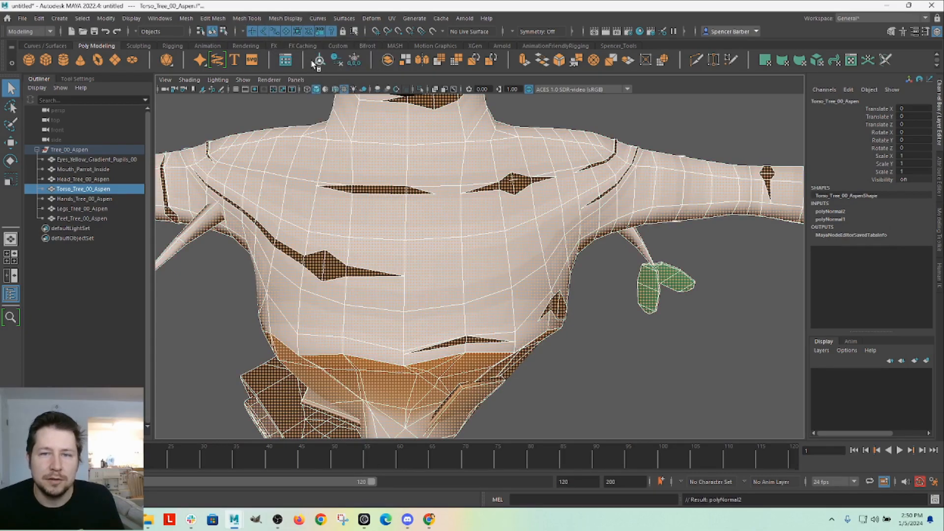
left_click(589, 304)
Step: Display the face normals on the torso mesh and view their direction across the body
middle_click_drag(542, 251, 580, 361, "alt")
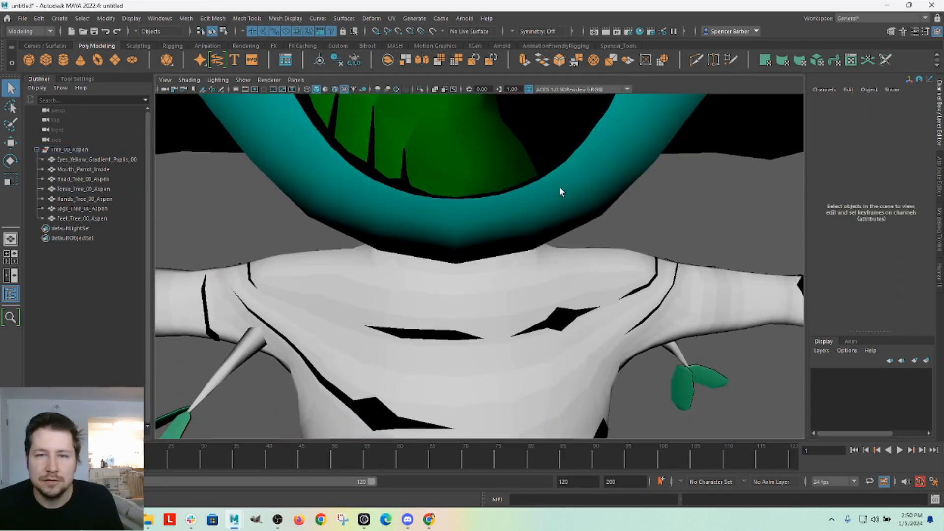
left_click(558, 187)
left_click(593, 323)
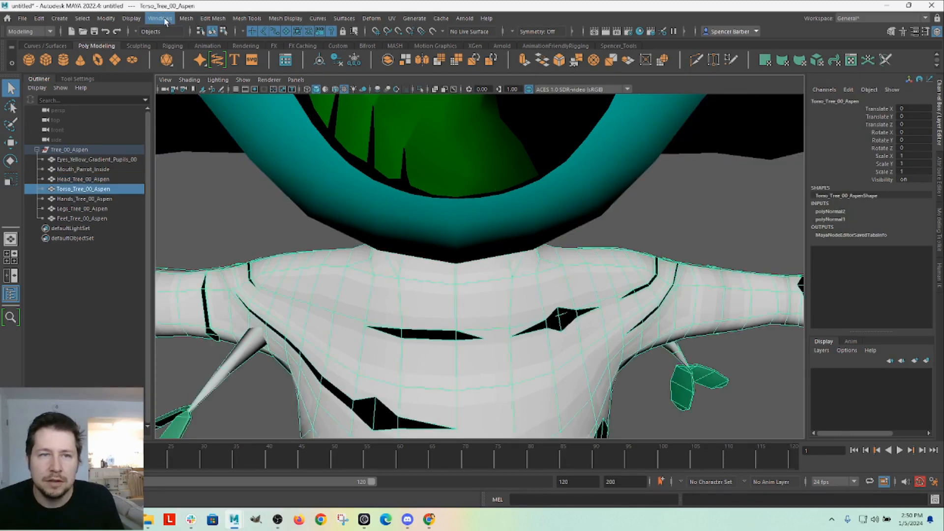
left_click(131, 18)
mouse_move(238, 144)
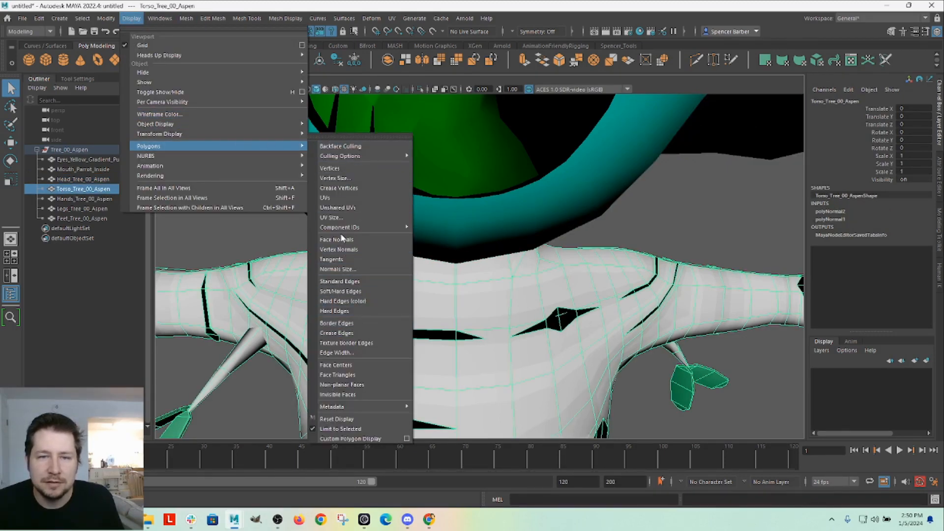
left_click(368, 239)
left_click_drag(615, 252, 634, 329, "alt")
right_click_drag(634, 329, 585, 315, "alt")
middle_click_drag(585, 314, 575, 249, "alt")
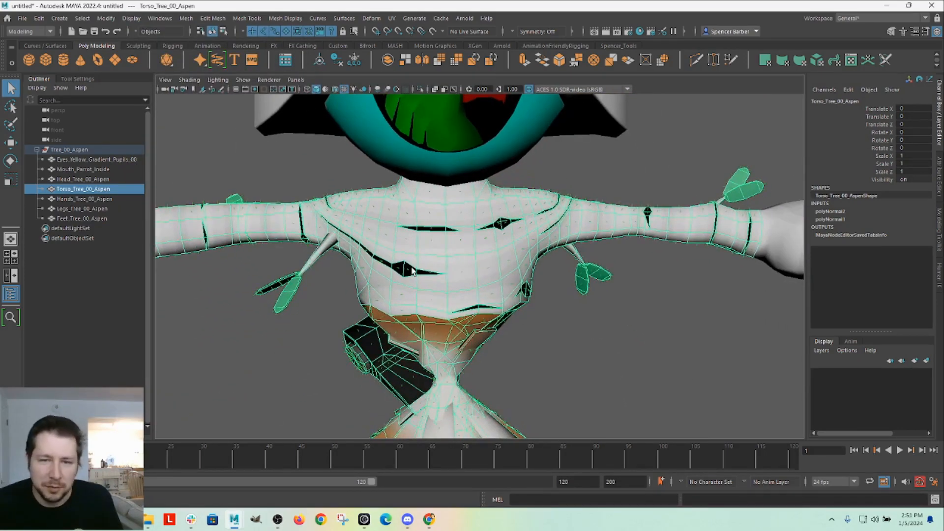
Step: Soften the edges of the torso mesh and clear the selection
left_click_drag(576, 312, 634, 345, "alt")
right_click_drag(634, 345, 519, 332, "alt")
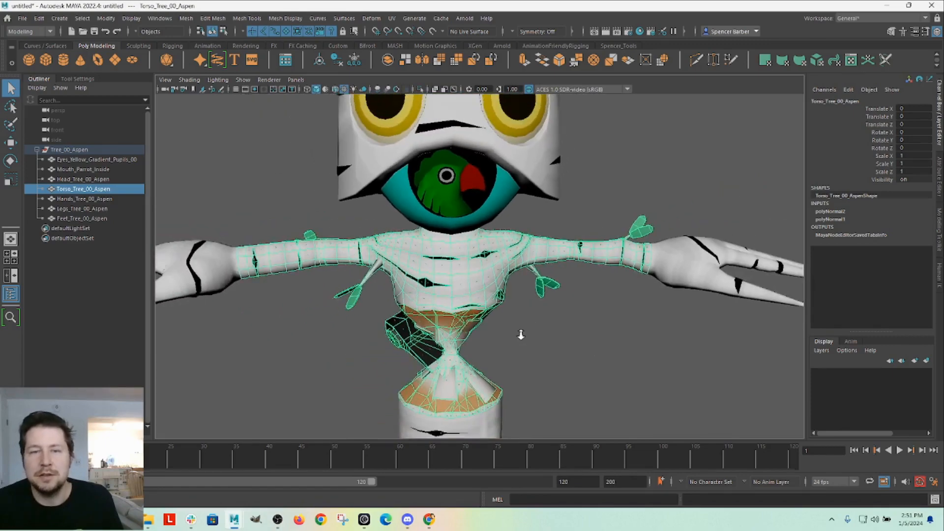
middle_click_drag(524, 257, 554, 337, "alt")
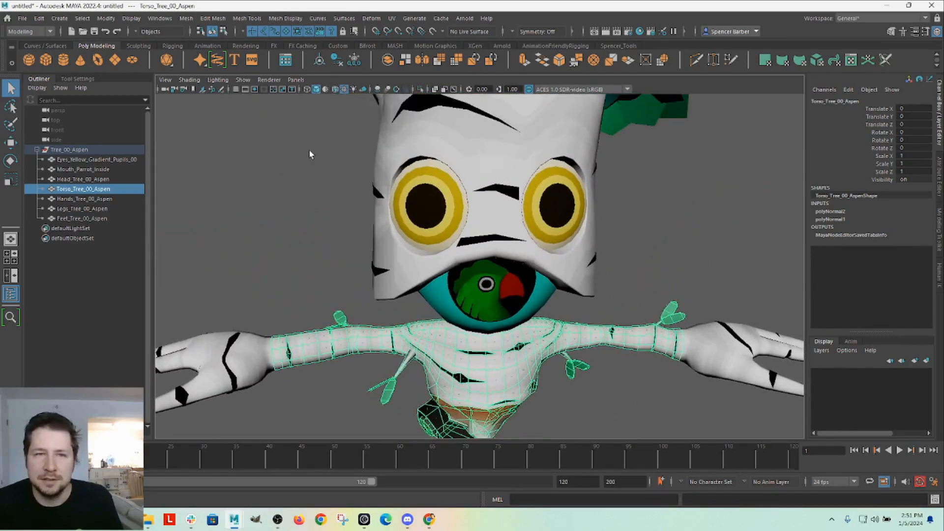
left_click(283, 19)
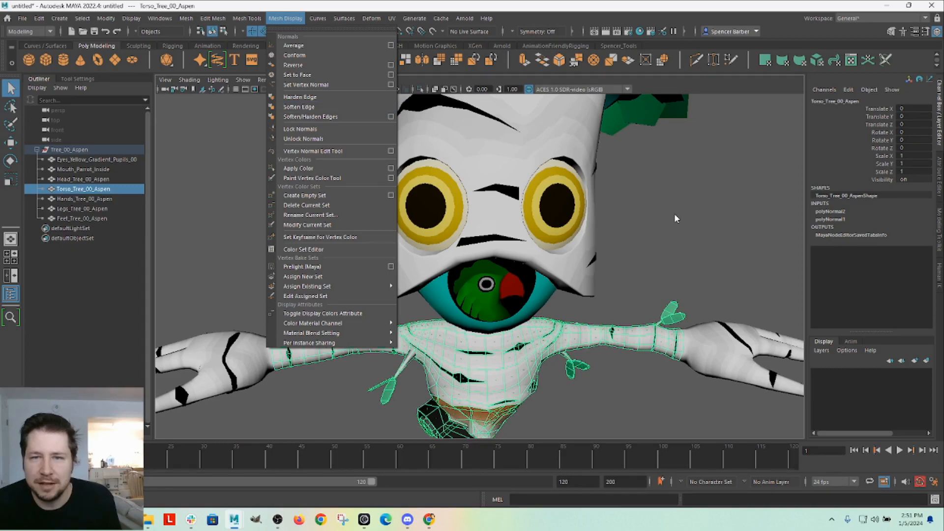
left_click(302, 108)
left_click(615, 252)
Step: Select all meshes in the Tree_00_Aspen group, from the eyes to the feet, and start exporting the selection
scroll(626, 225, "down", 3)
right_click_drag(566, 242, 504, 244, "alt")
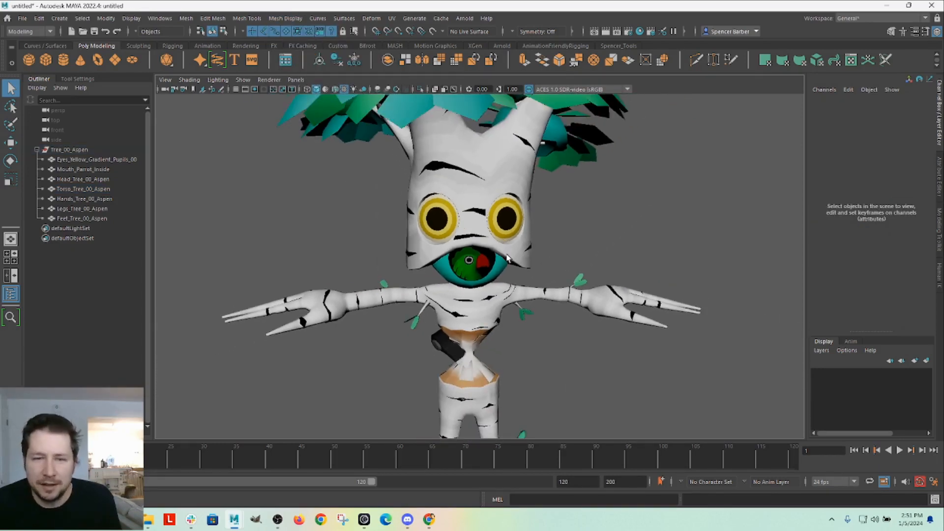
mouse_move(504, 245)
left_mouse_down("alt")
mouse_move(543, 248)
mouse_move(516, 251)
left_mouse_up("alt")
middle_click_drag(606, 353, 638, 300, "alt")
right_click_drag(639, 301, 542, 313, "alt")
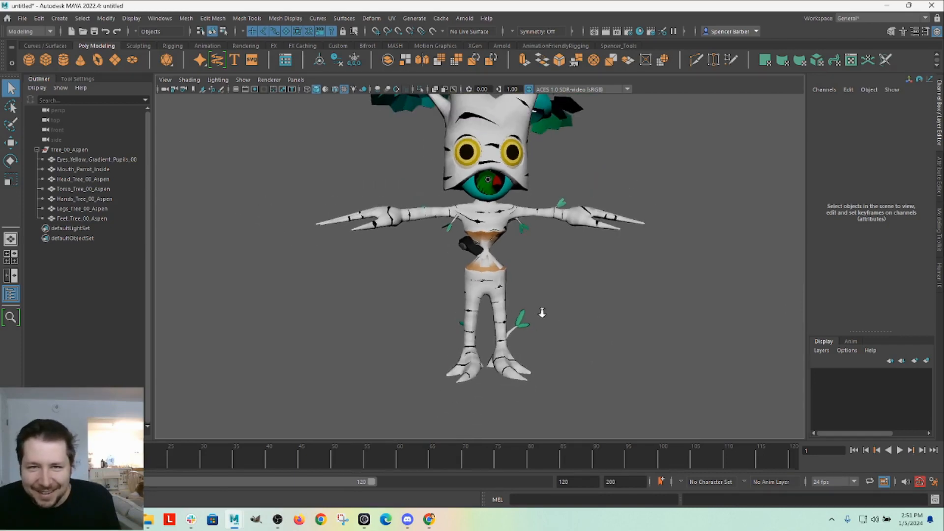
middle_click_drag(565, 249, 558, 302, "alt")
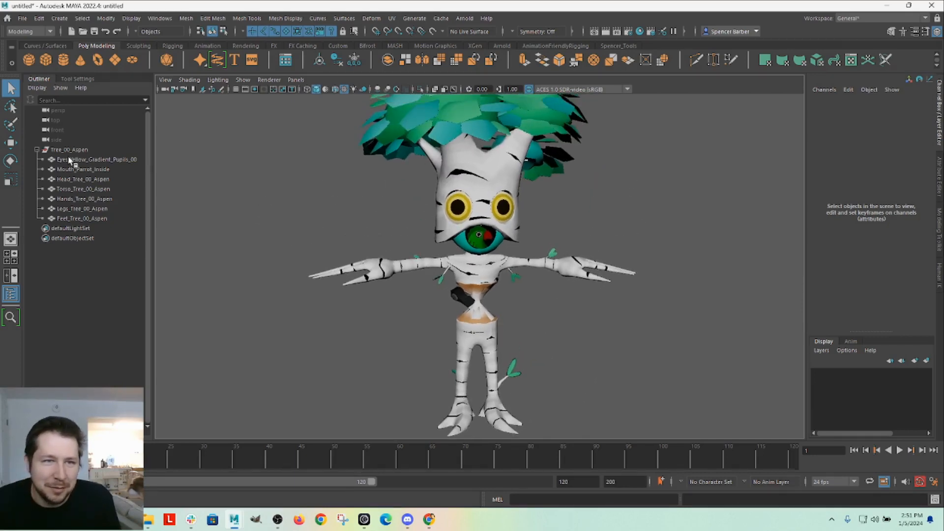
left_click_drag(69, 160, 70, 219)
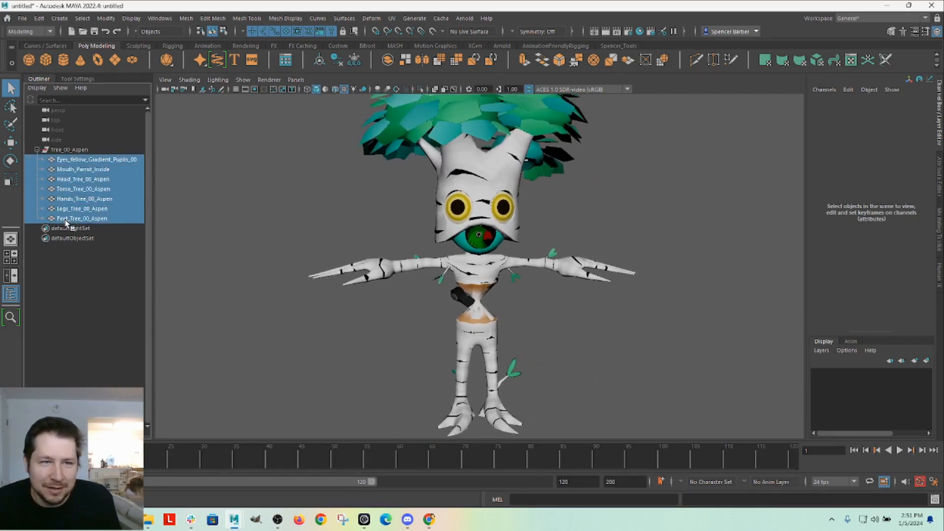
left_click(23, 20)
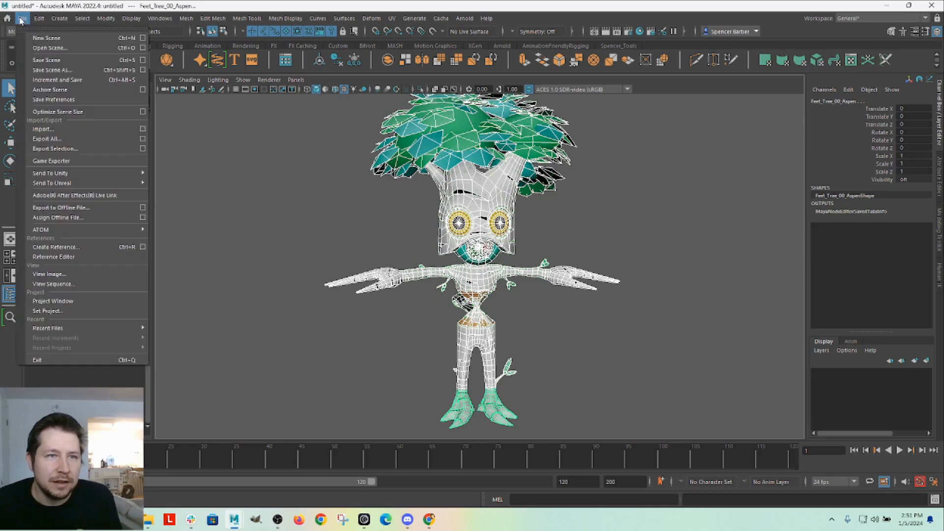
left_click(61, 148)
Step: Export the selected meshes in OBJ format as "tree test" into the AspenTree_Testing folder
left_click(205, 431)
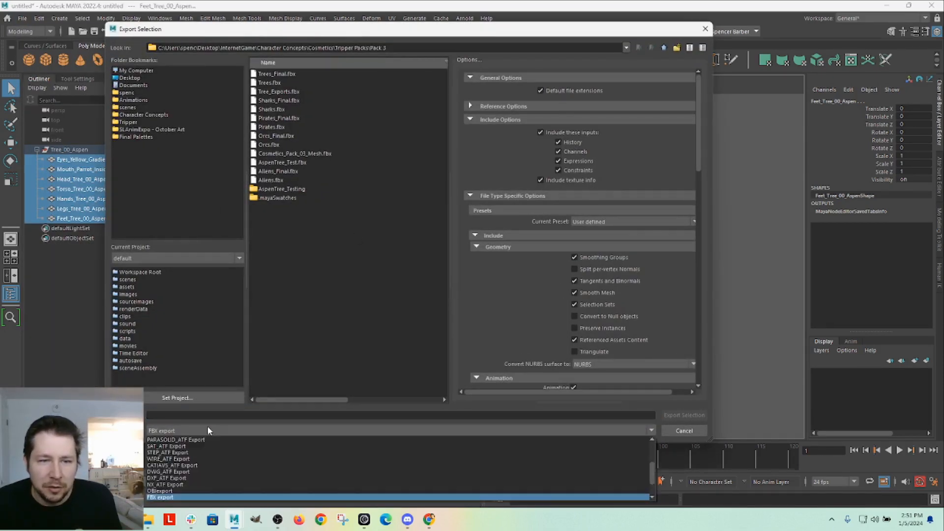
left_click(176, 489)
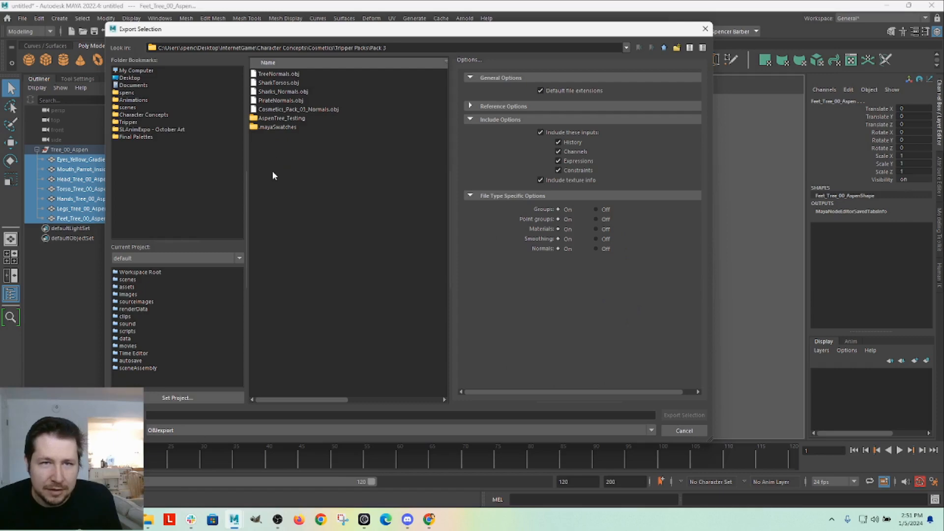
double_click(282, 118)
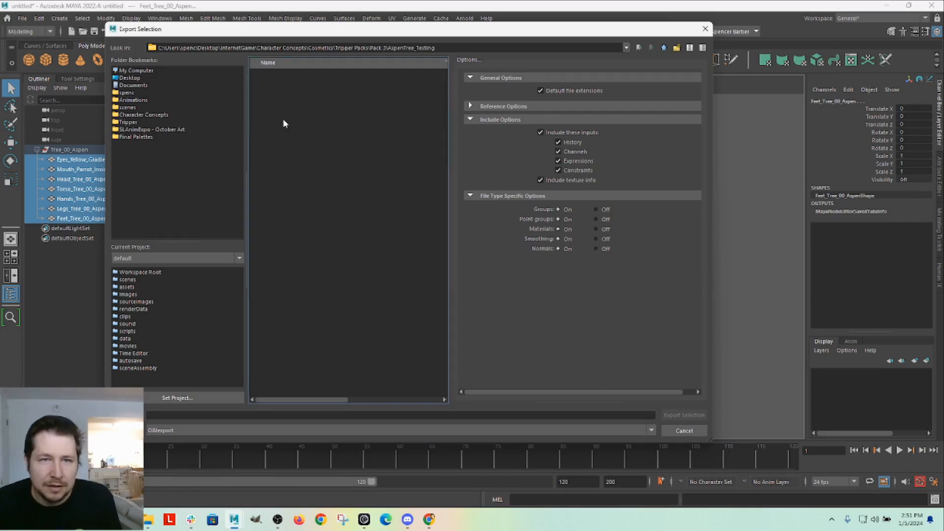
left_click(167, 416)
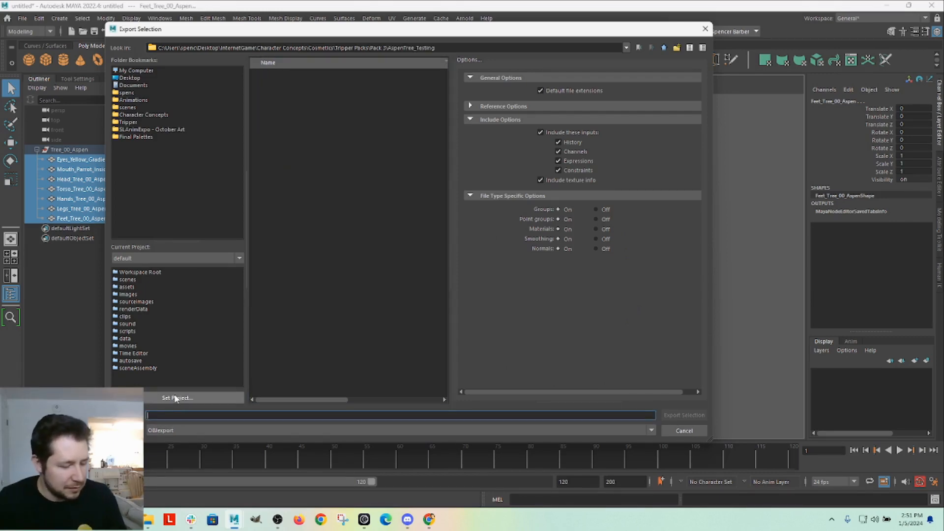
type("tree test")
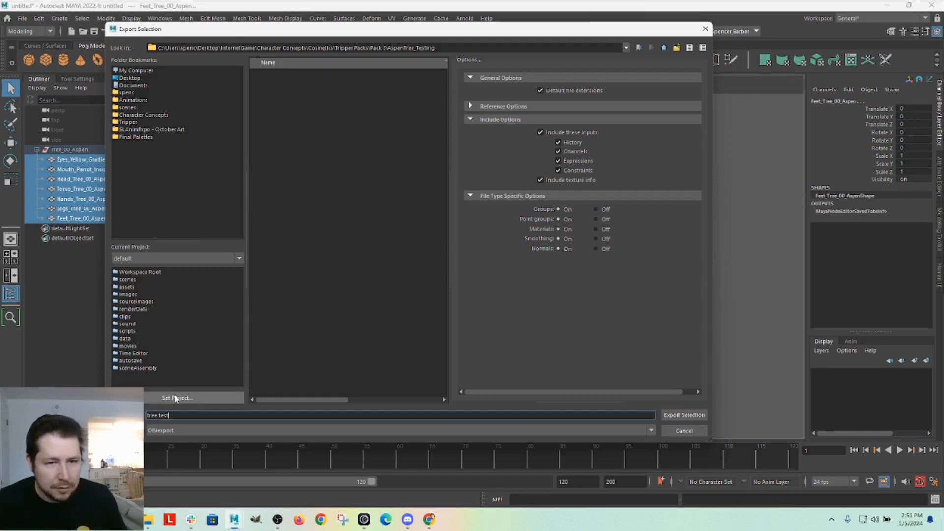
left_click(686, 414)
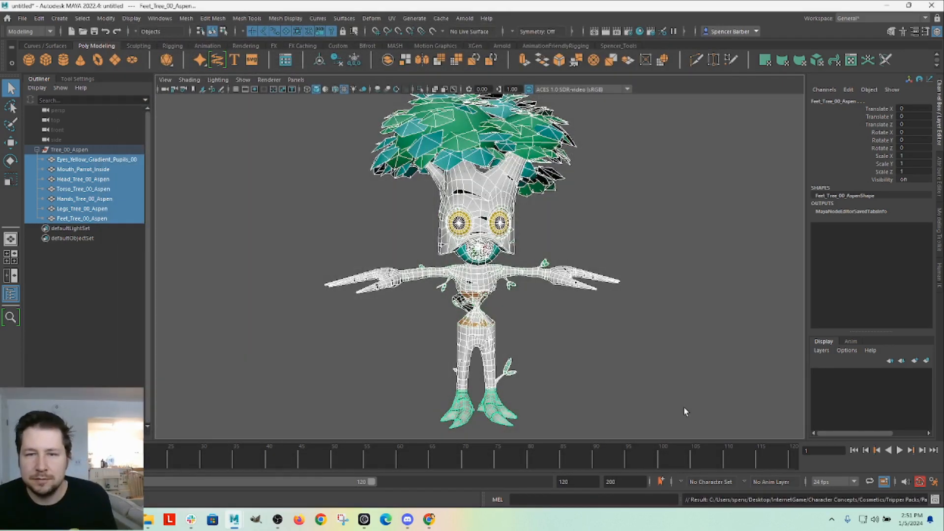
Step: Bring up the second Maya window with the empty scene and maximize it
mouse_move(234, 504)
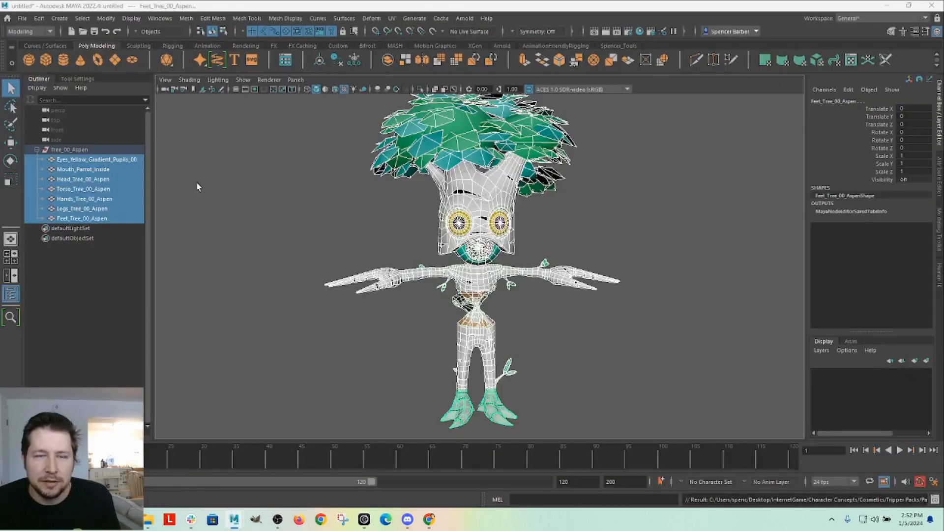
left_click_drag(0, 48, 490, 24)
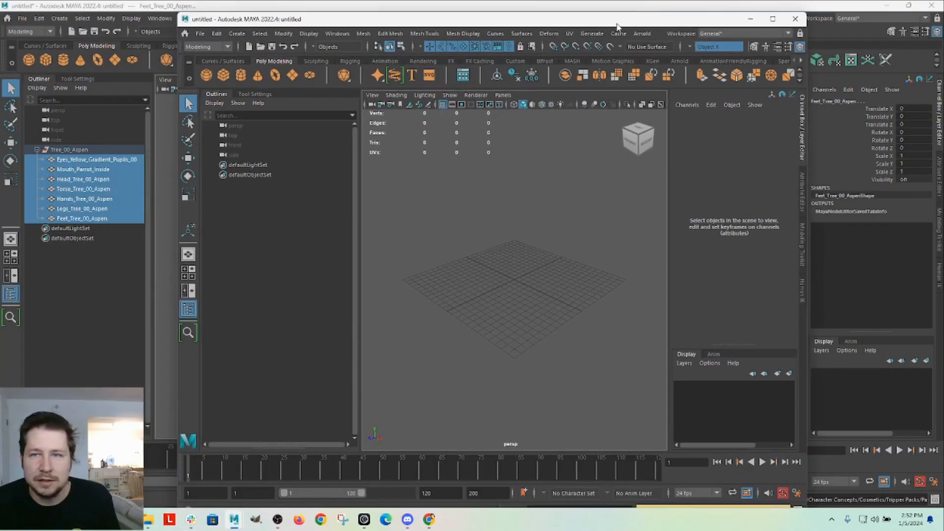
left_click(772, 18)
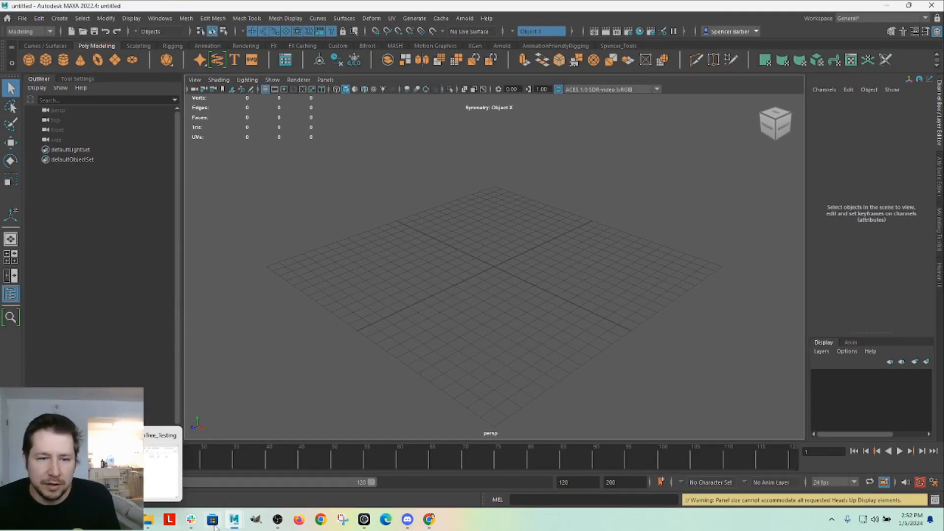
Step: Import tree test.obj from the AspenTree_Testing folder into the empty scene
left_click(149, 520)
left_click_drag(561, 142, 310, 316)
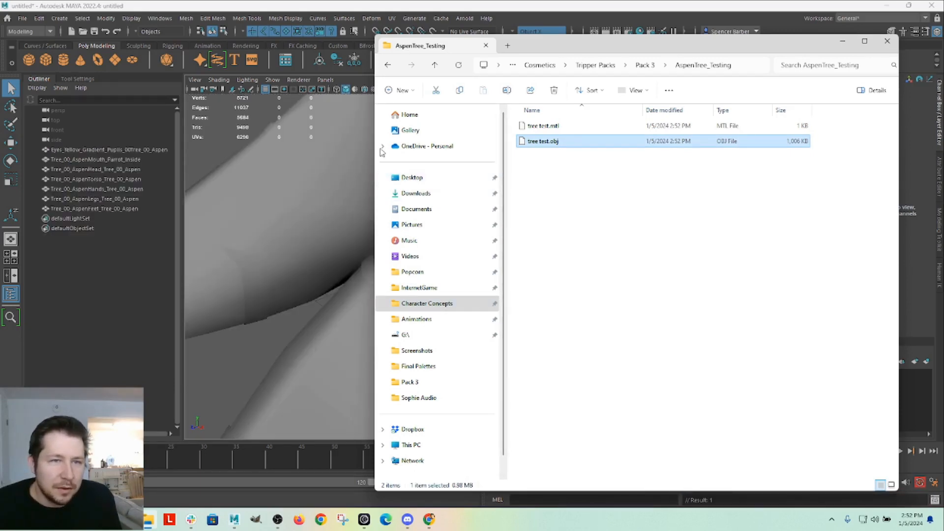
left_click(344, 133)
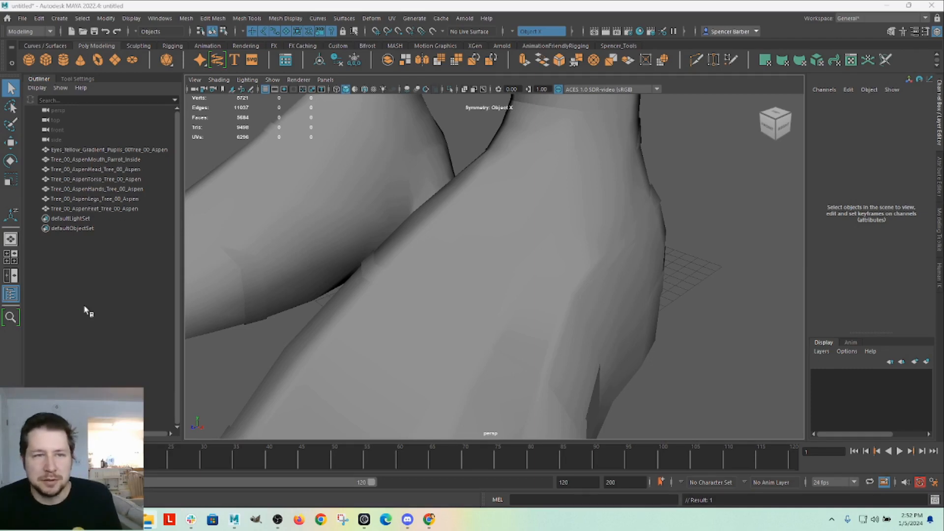
Step: Delete all the imported tree meshes from the clean scene, from the eyes to the feet
left_click_drag(86, 153, 83, 211)
key("Delete")
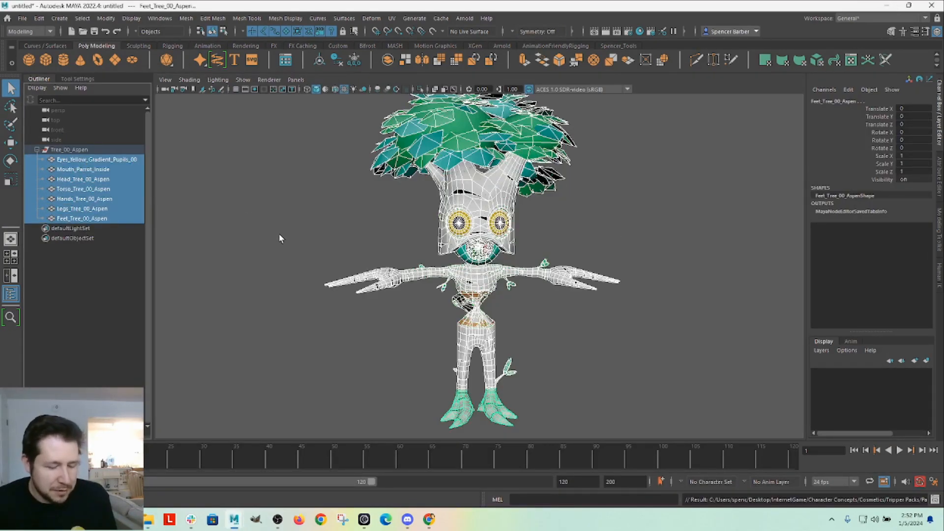
Step: Unparent the selected meshes from the Tree_00_Aspen group and export them as OBJ, replacing tree test.obj in the AspenTree_Testing folder
key("shift+p")
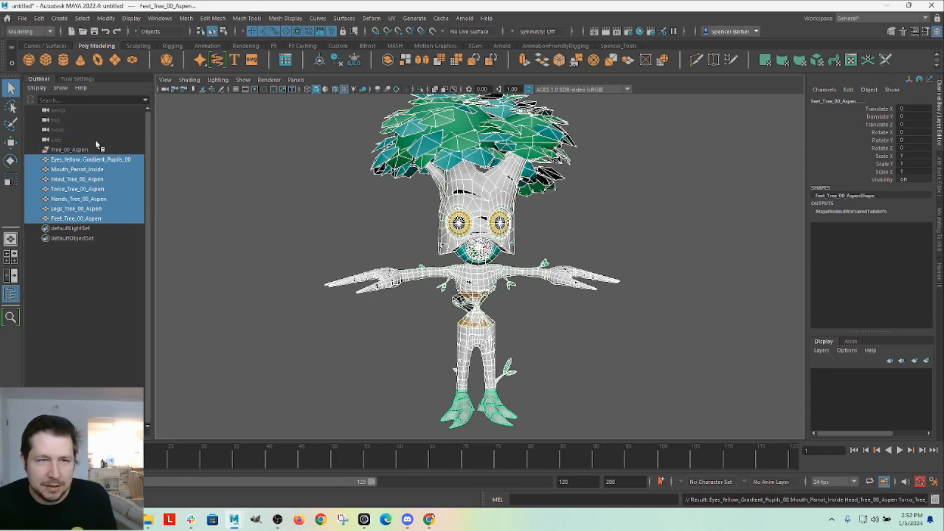
left_click(22, 18)
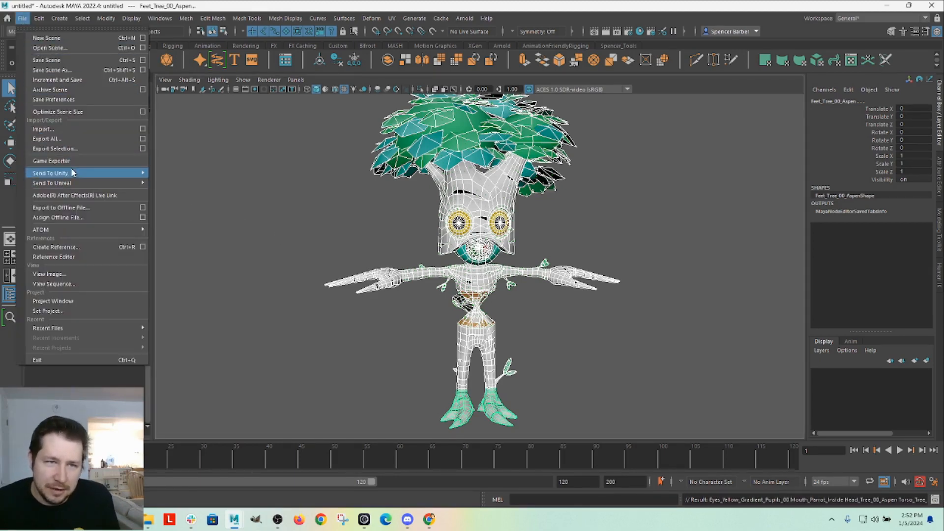
left_click(75, 149)
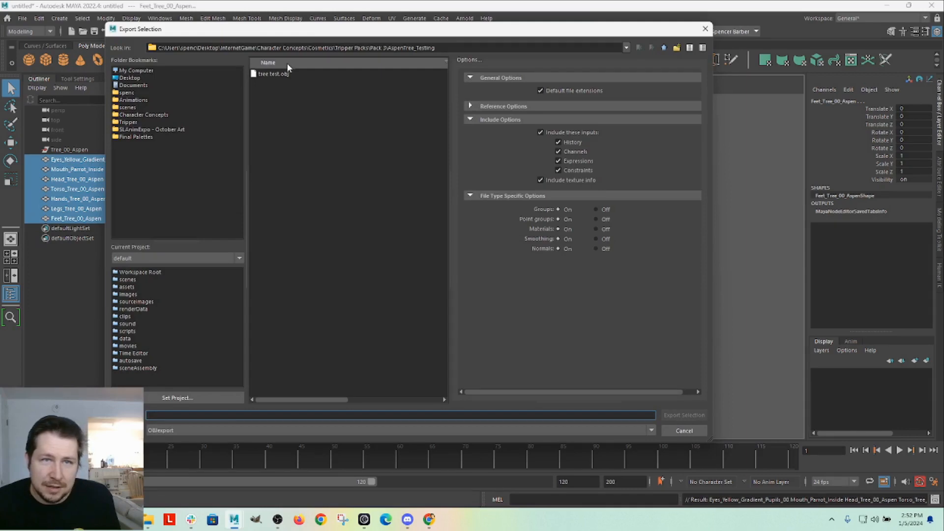
left_click(287, 74)
left_click(686, 417)
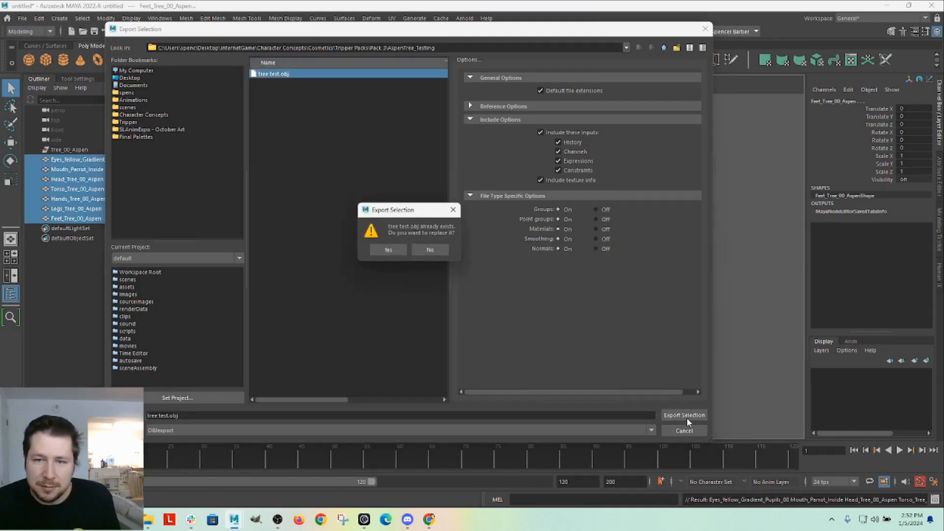
left_click(388, 251)
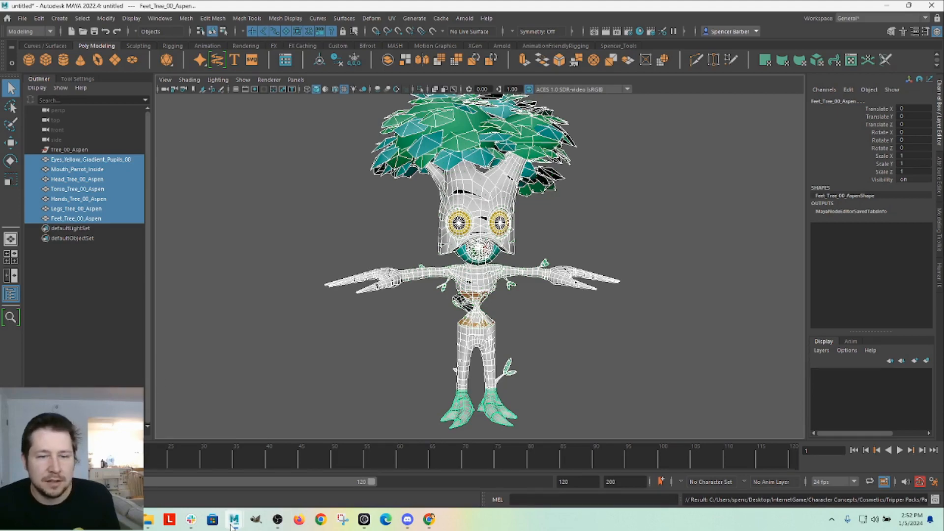
Step: Bring up the clean Maya scene, close its UV Editor window and import the re-exported tree test.obj
mouse_move(234, 519)
left_click(167, 461)
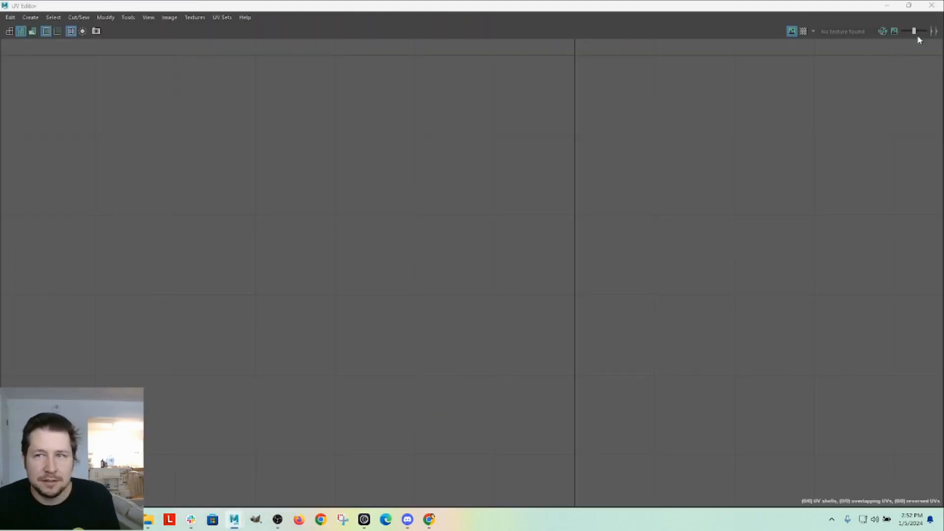
left_click(931, 5)
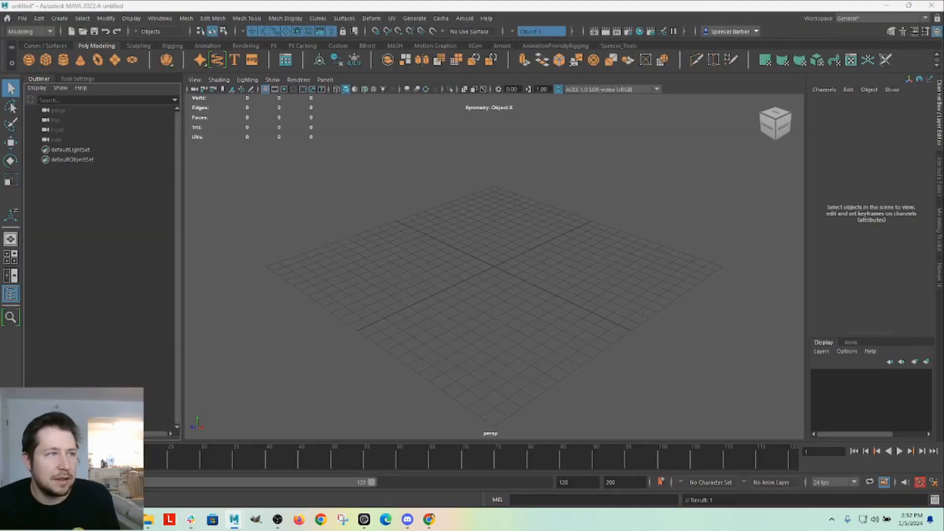
left_click_drag(0, 247, 394, 287)
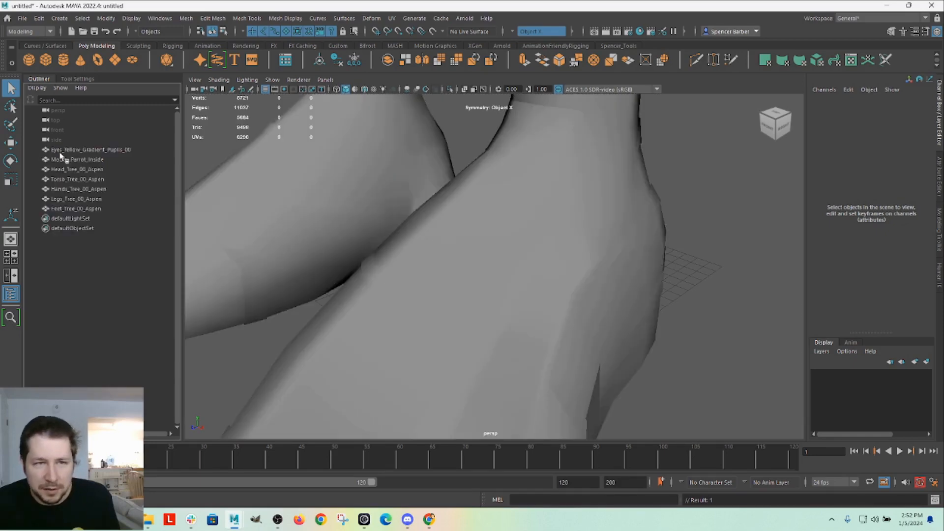
Step: Examine the shading and smoothing of the imported tree from the feet up to the full body in front view
scroll(593, 339, "down", 3)
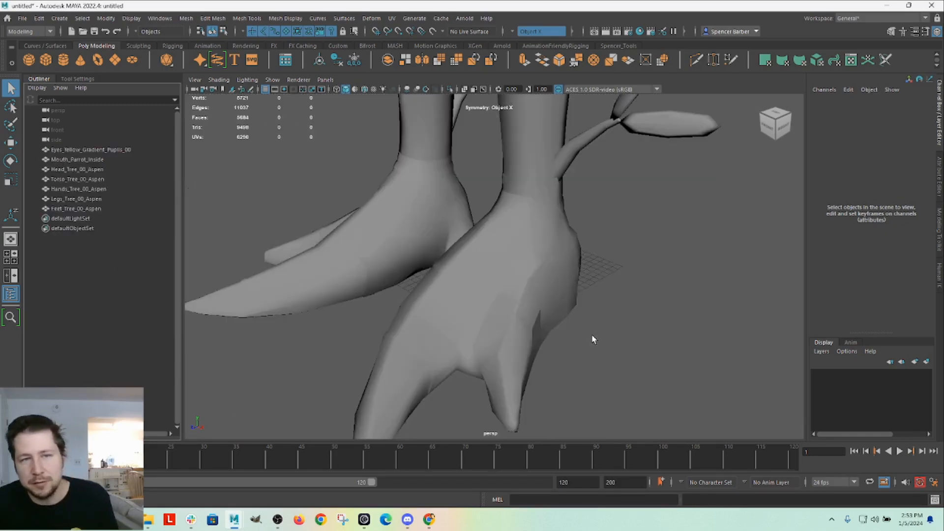
left_click_drag(527, 310, 575, 274, "alt")
middle_click_drag(574, 216, 613, 326, "alt")
right_click_drag(613, 326, 487, 269, "alt")
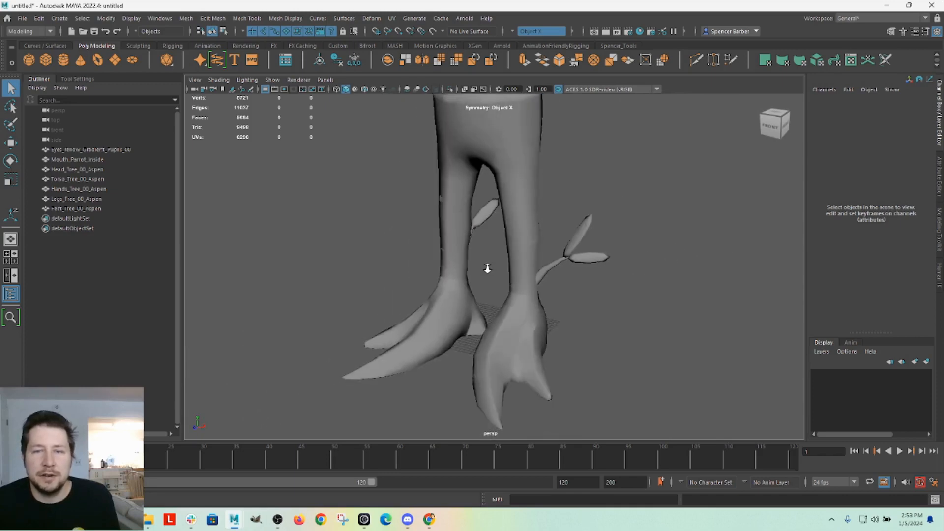
middle_click_drag(562, 226, 550, 321, "alt")
right_click_drag(550, 321, 430, 259, "alt")
middle_click_drag(533, 229, 503, 291, "alt")
left_click_drag(477, 286, 565, 275, "alt")
right_click_drag(607, 285, 558, 282, "alt")
middle_click_drag(579, 248, 574, 283, "alt")
right_click_drag(634, 319, 553, 313, "alt")
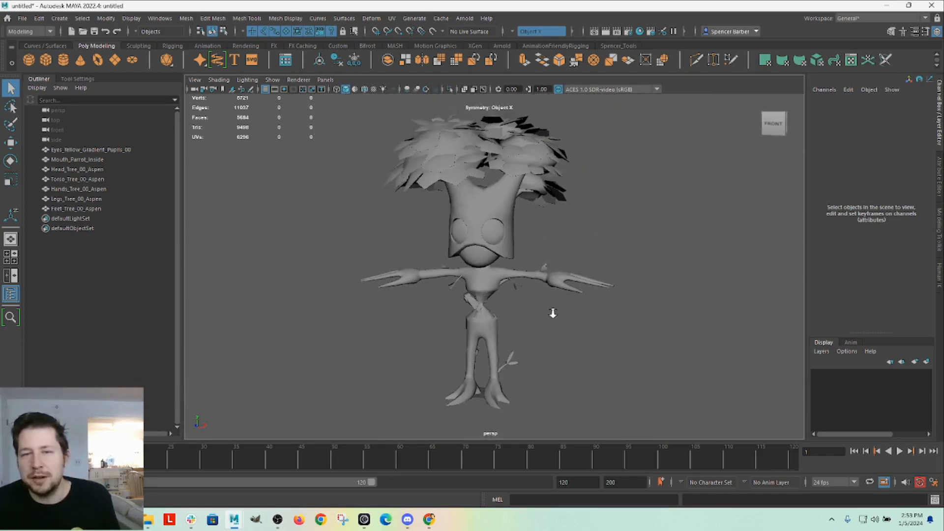
middle_click_drag(584, 273, 579, 278, "alt")
right_click_drag(576, 278, 606, 295, "alt")
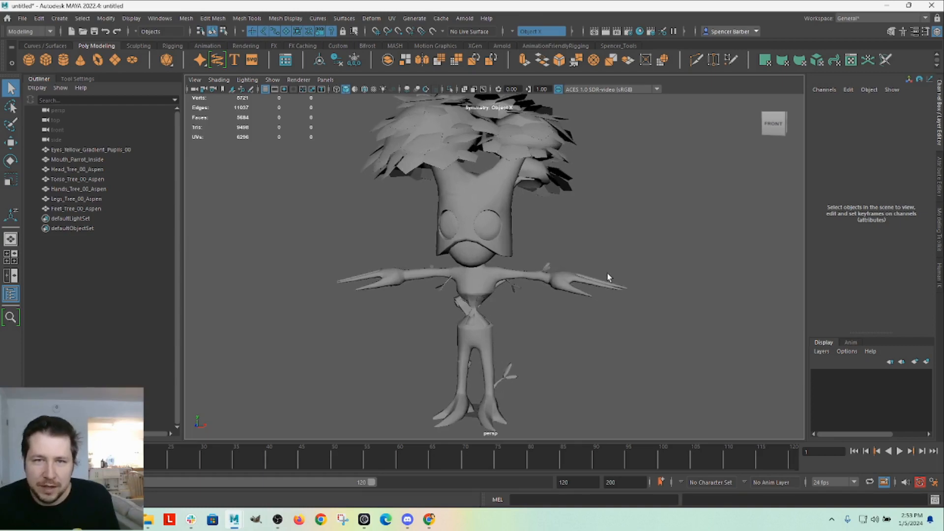
middle_click_drag(607, 273, 609, 280, "alt")
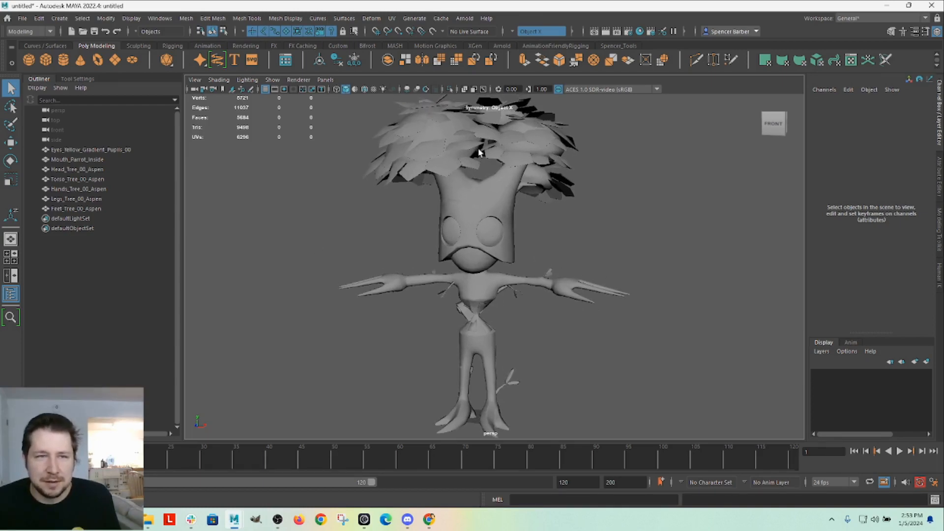
Step: Show the imported tree with texture maps and check the scene's materials in the Hypershade
key("6")
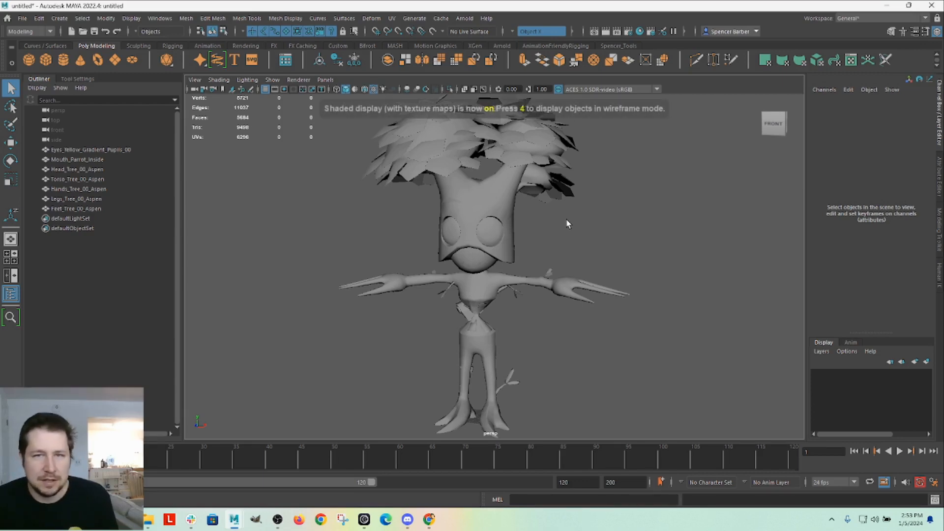
scroll(566, 216, "down", 3)
scroll(562, 210, "up", 3)
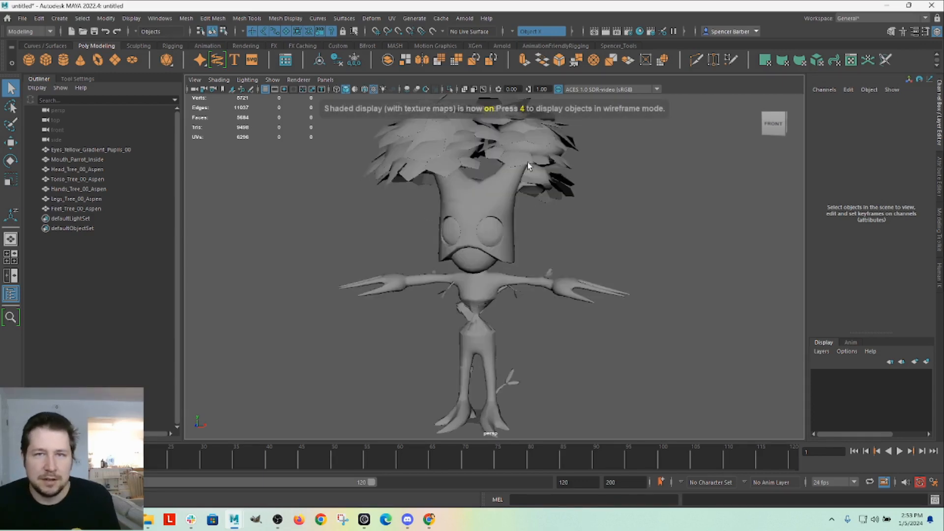
left_click(639, 32)
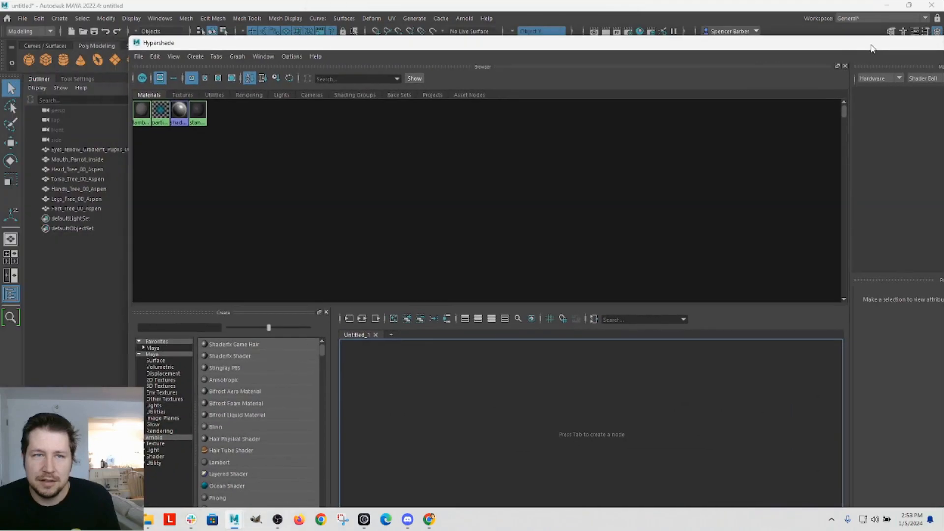
left_click_drag(282, 155, 140, 113)
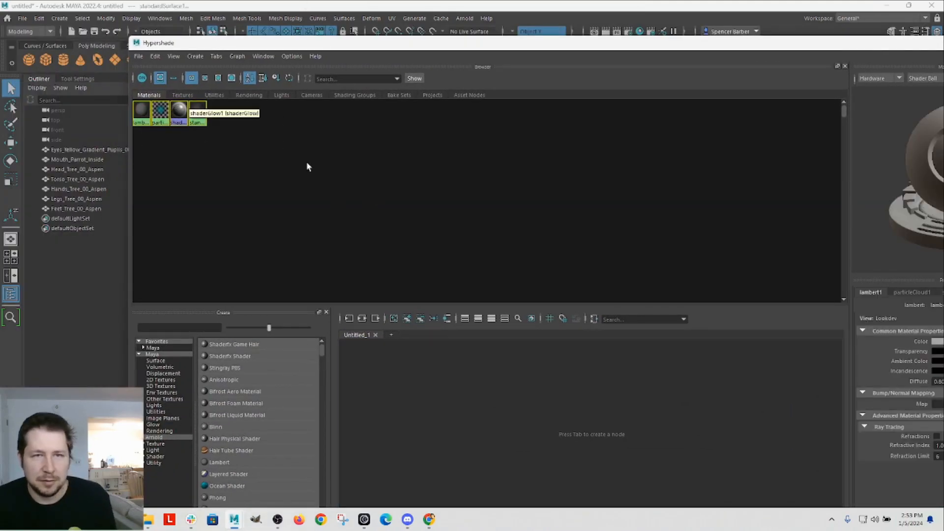
left_click_drag(472, 45, 206, 35)
left_click(796, 36)
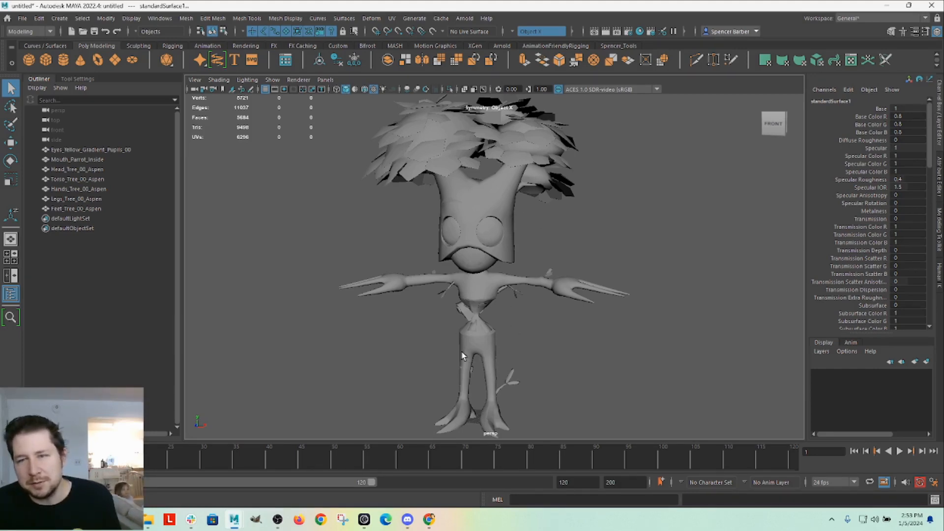
Step: Export all the imported tree meshes from the clean scene in OBJ format, replacing tree test.obj
left_click_drag(63, 150, 63, 212)
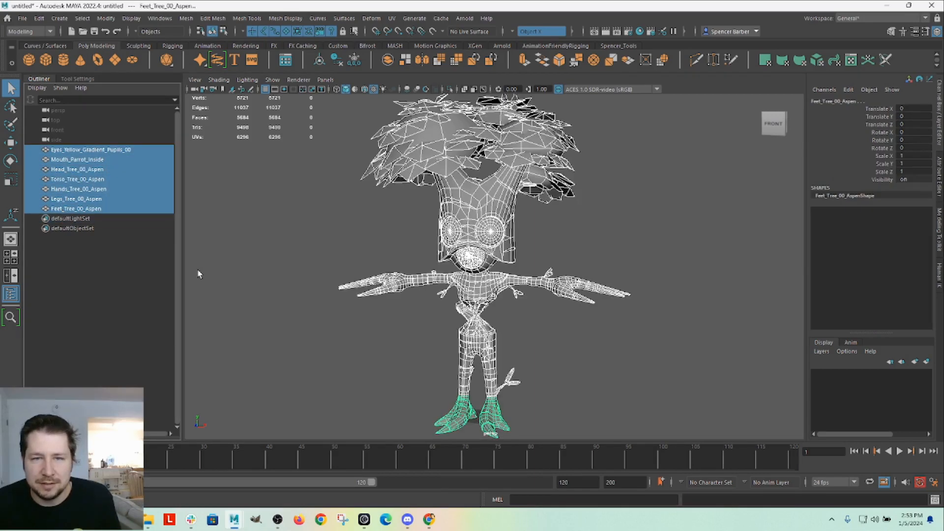
left_click(22, 18)
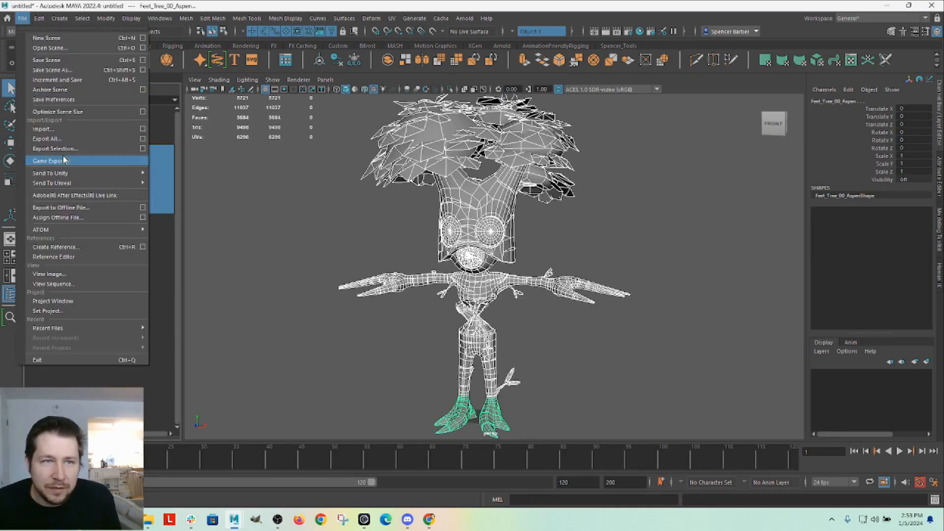
left_click(65, 151)
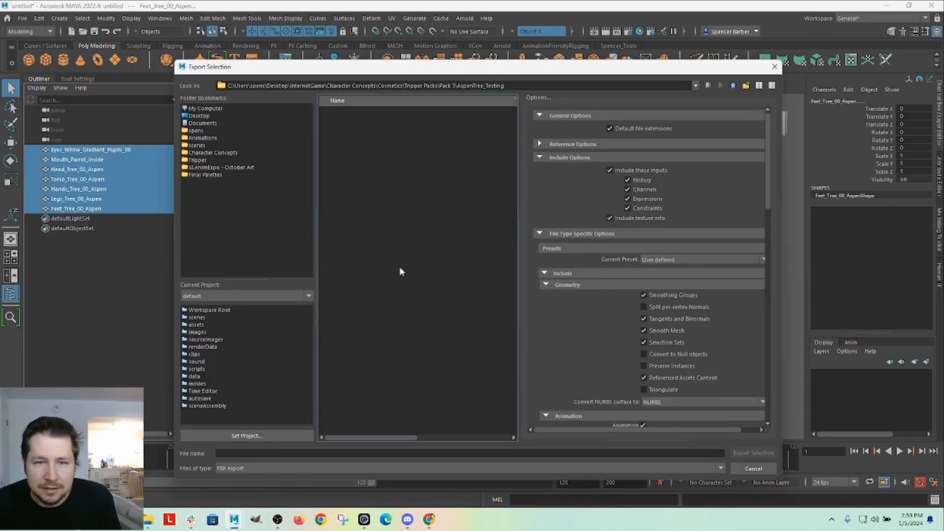
left_click(326, 469)
left_click(250, 451)
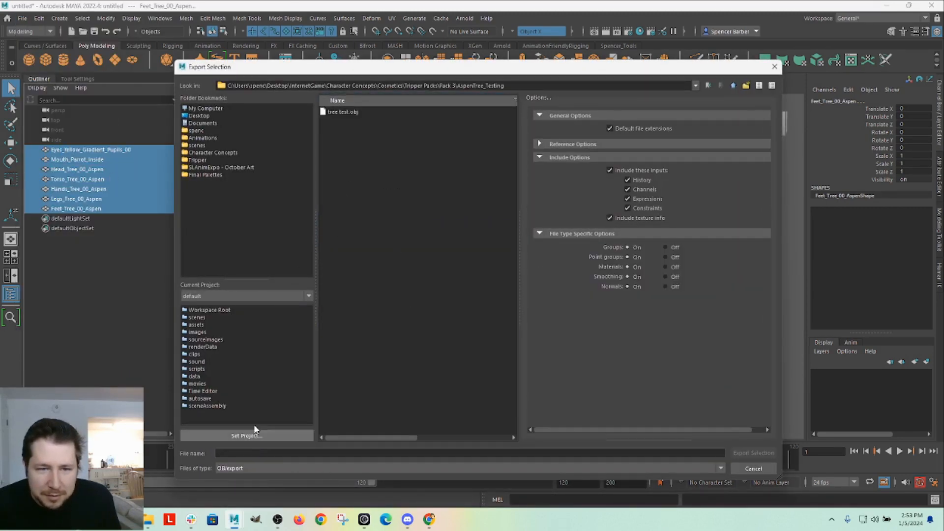
left_click(350, 112)
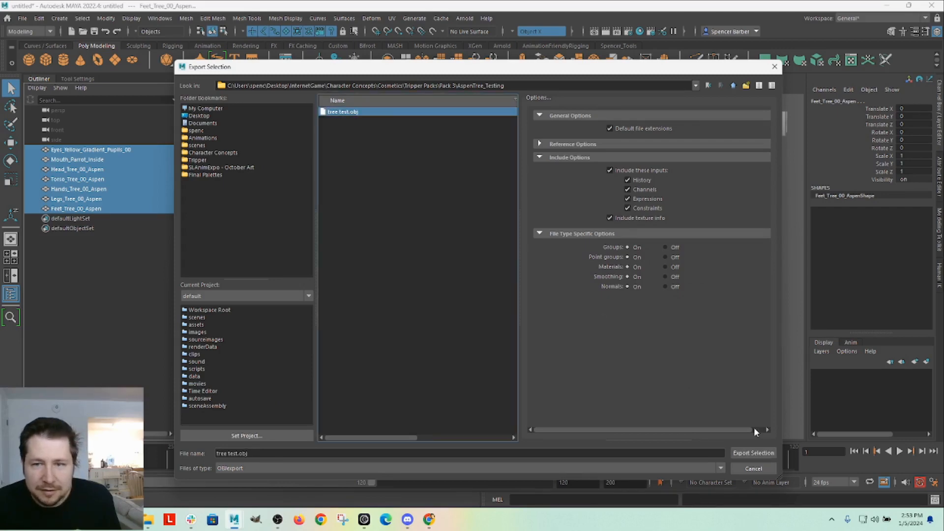
left_click(752, 453)
left_click(464, 288)
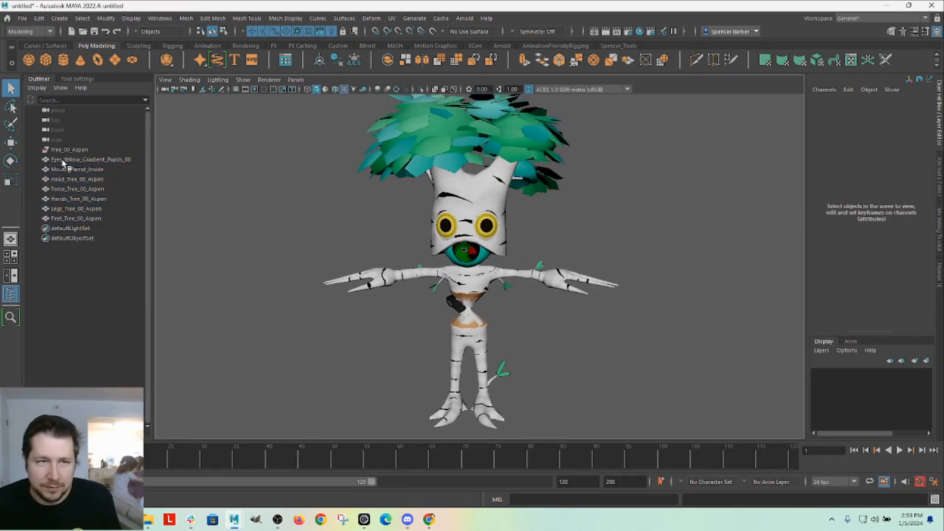
Step: Parent the textured tree's loose meshes, from the eyes to the feet, under Tree_00_Aspen and collapse the group
left_click_drag(63, 164, 64, 218)
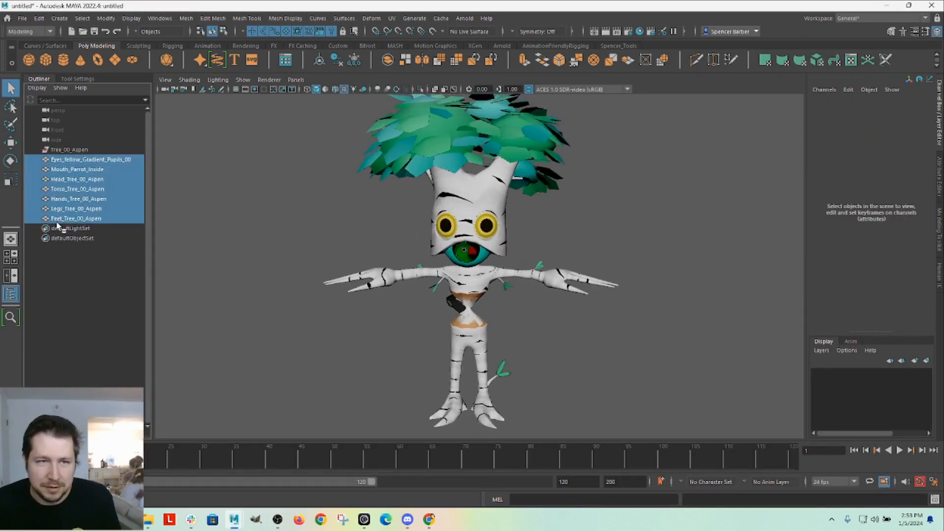
middle_click_drag(67, 157, 67, 150)
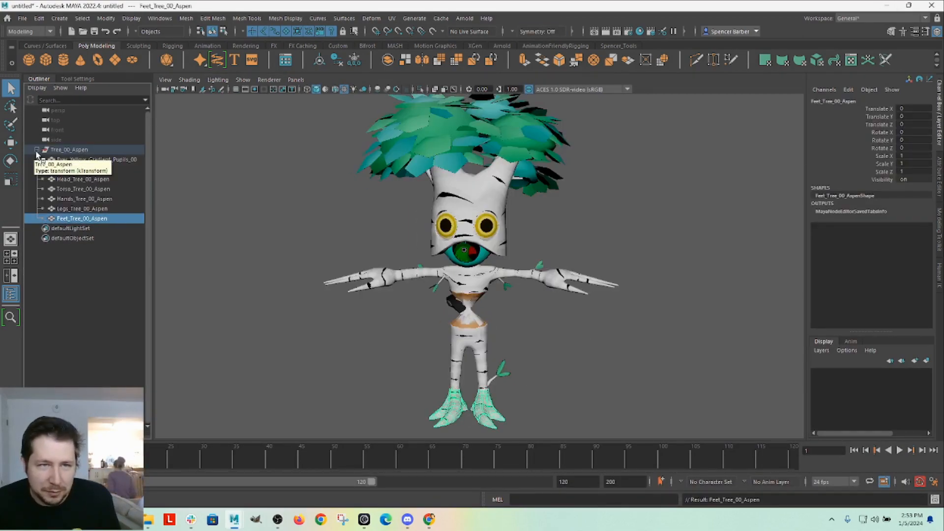
left_click(37, 149)
left_click(240, 201)
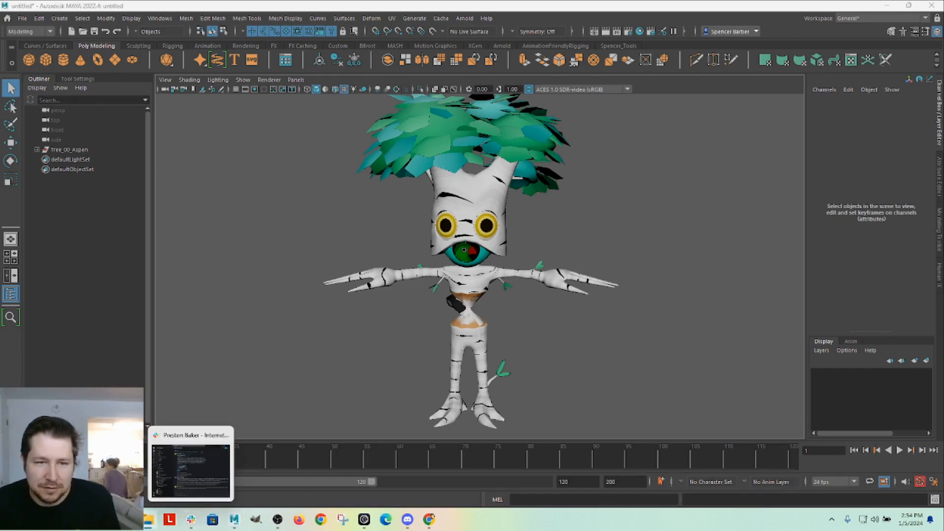
Step: Import tree test.obj from the AspenTree_Testing folder in File Explorer into the textured tree's scene
left_click_drag(0, 344, 762, 80)
left_click_drag(759, 178, 275, 220)
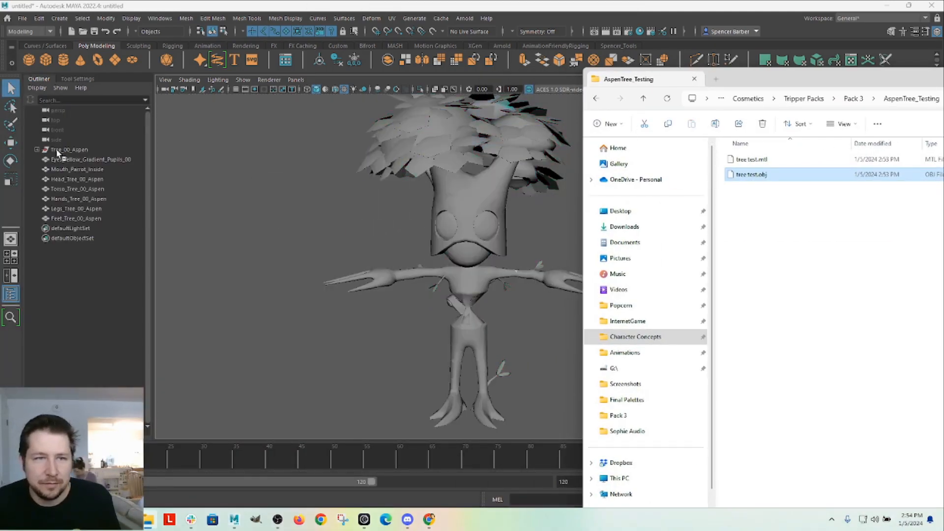
Step: Move the Tree_00_Aspen group along negative X until the textured tree stands clear beside the imported grey copy
left_click(64, 149)
scroll(344, 319, "down", 4)
key("w")
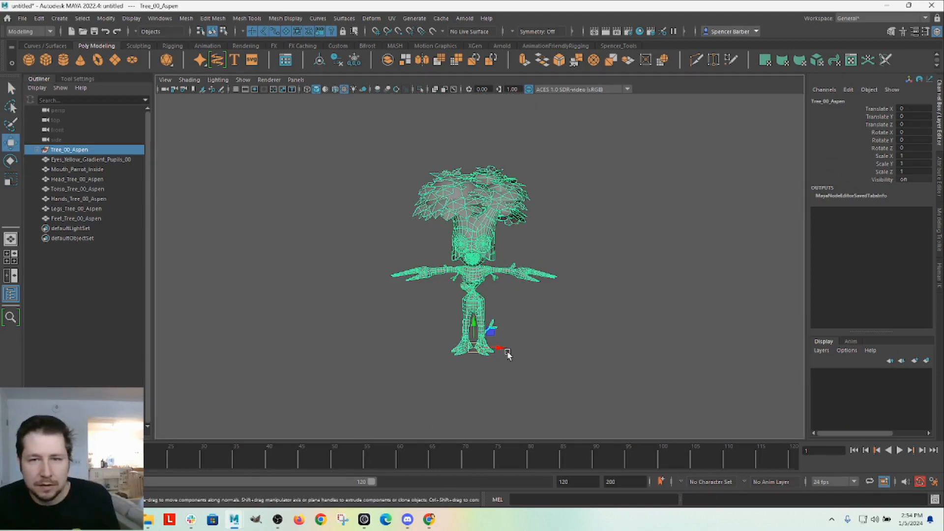
left_click_drag(503, 348, 404, 349)
left_click(450, 301)
middle_click_drag(456, 268, 470, 254, "alt")
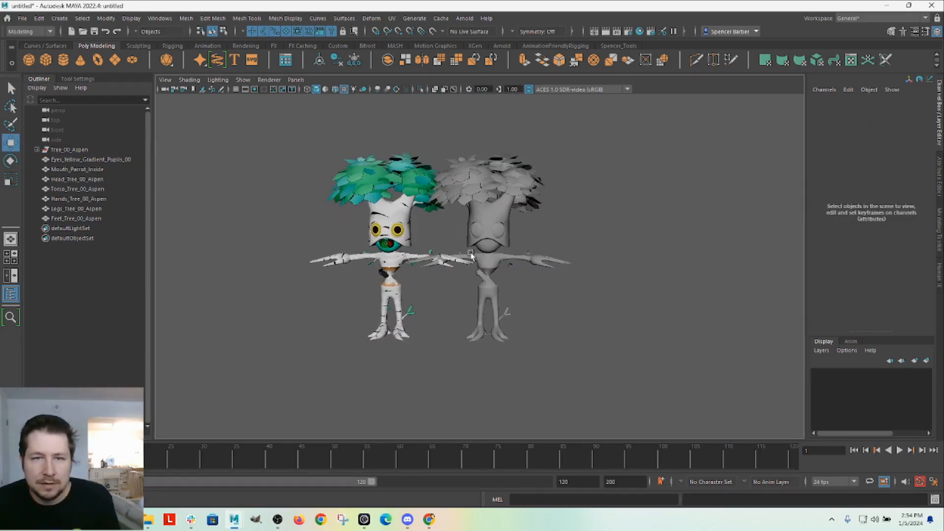
scroll(470, 254, "up", 5)
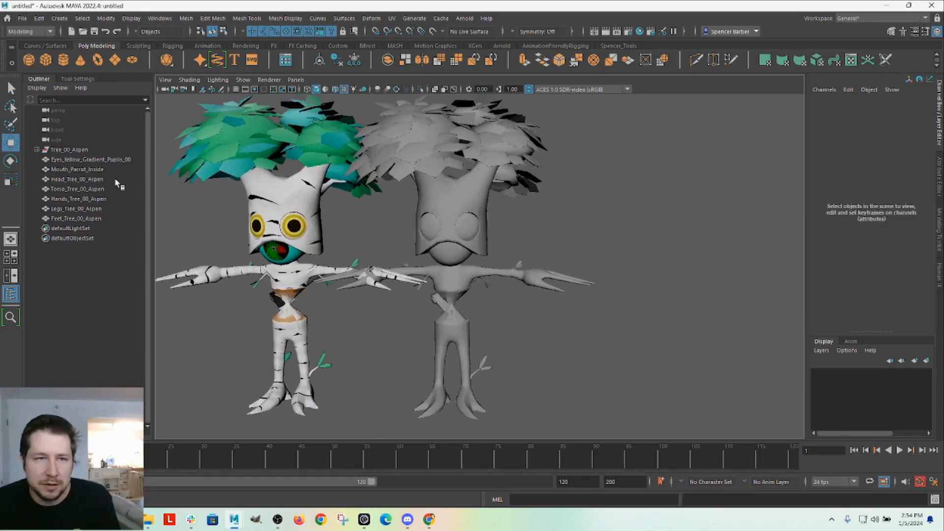
left_click(70, 152)
left_click_drag(319, 402, 216, 402)
middle_click_drag(421, 352, 511, 328, "alt")
left_click(467, 242)
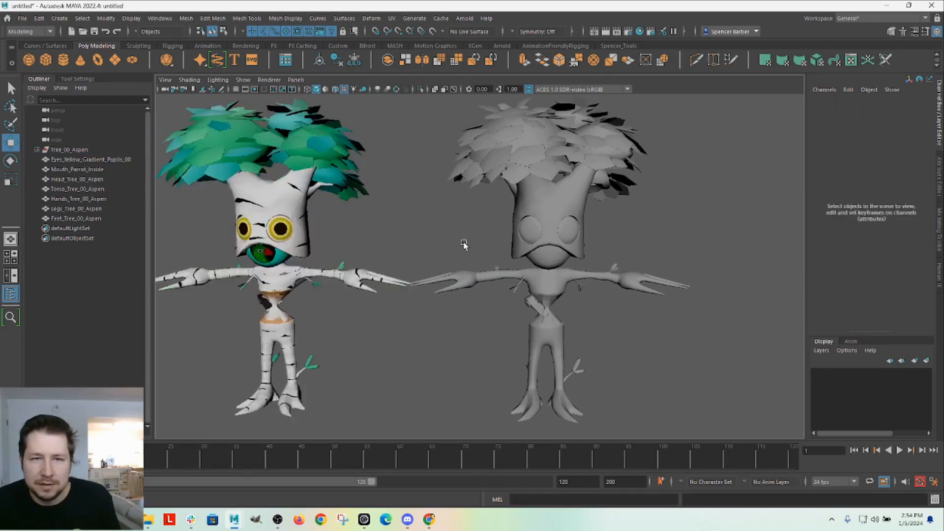
middle_click_drag(465, 246, 519, 249, "alt")
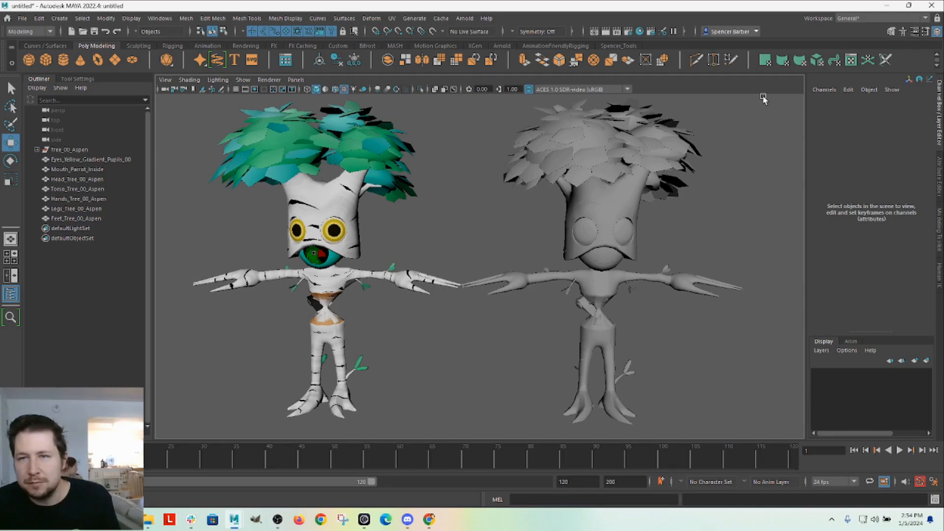
Step: Assign the original tree's existing textured material to all the imported grey meshes, from the eyes to the feet
left_click_drag(764, 98, 487, 430)
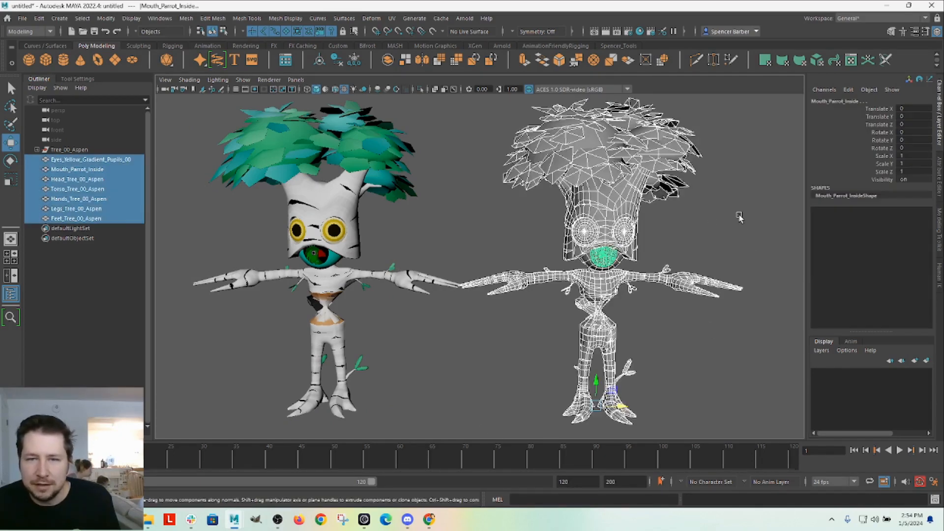
right_click_drag(703, 216, 803, 491)
left_click(685, 364)
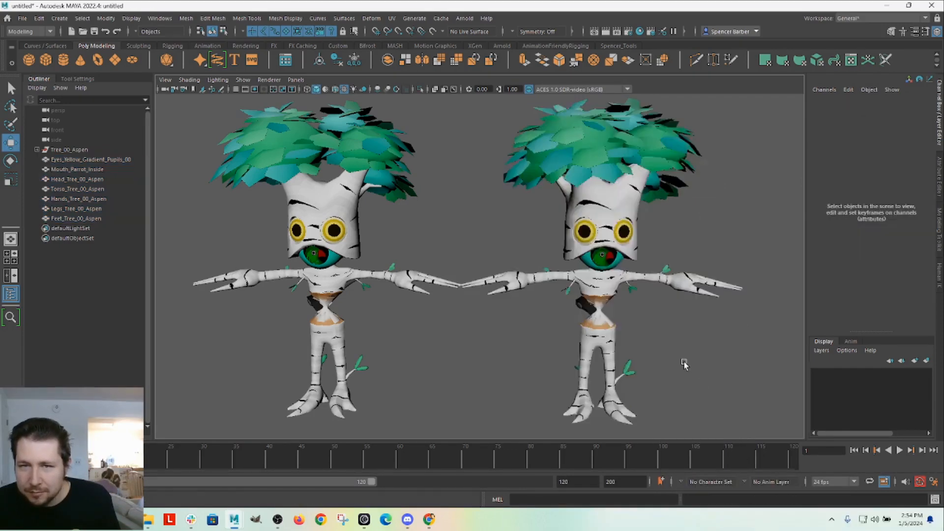
Step: Assign an existing scene material to the teal mouth-rim faces on the imported copy's head
scroll(500, 234, "up", 3)
scroll(499, 234, "up", 6)
middle_click_drag(775, 243, 595, 242, "alt")
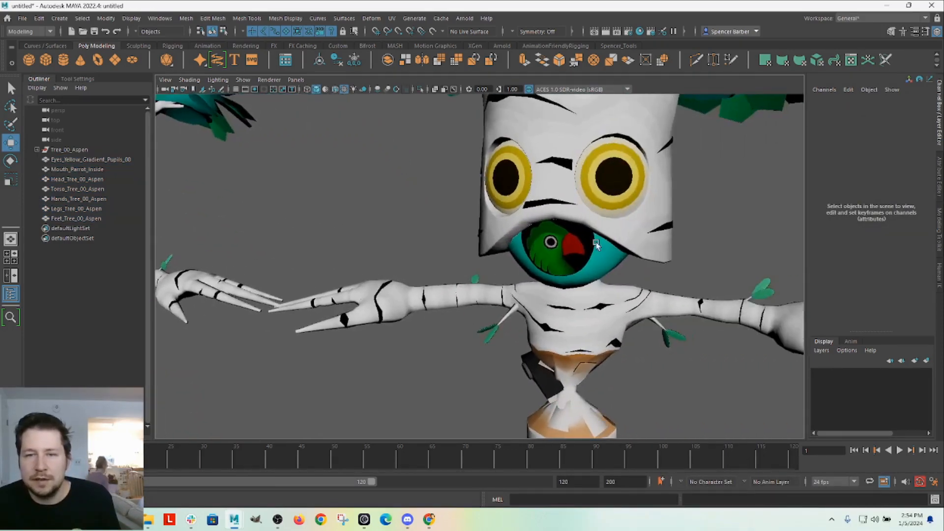
left_click(601, 249)
right_click_drag(601, 248, 639, 265)
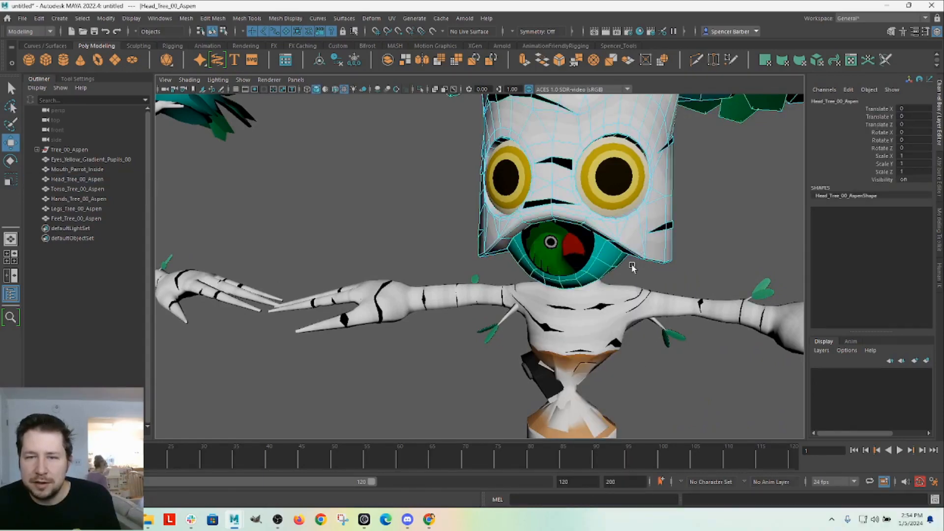
left_click(639, 275)
right_click_drag(754, 236, 847, 500)
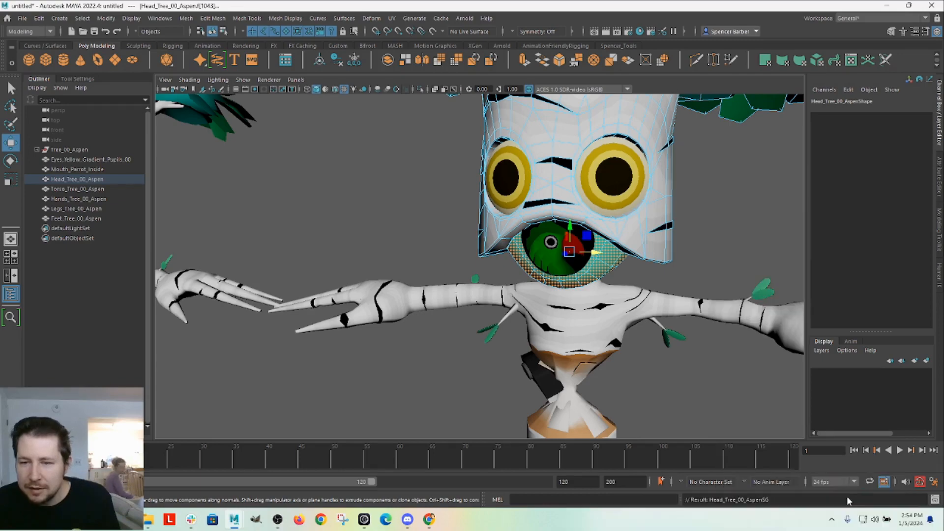
left_click(716, 236)
Step: Group the imported copy's meshes, from the eyes to the feet, and name the group Tree_02
scroll(712, 252, "down", 5)
left_click_drag(578, 260, 692, 248, "alt")
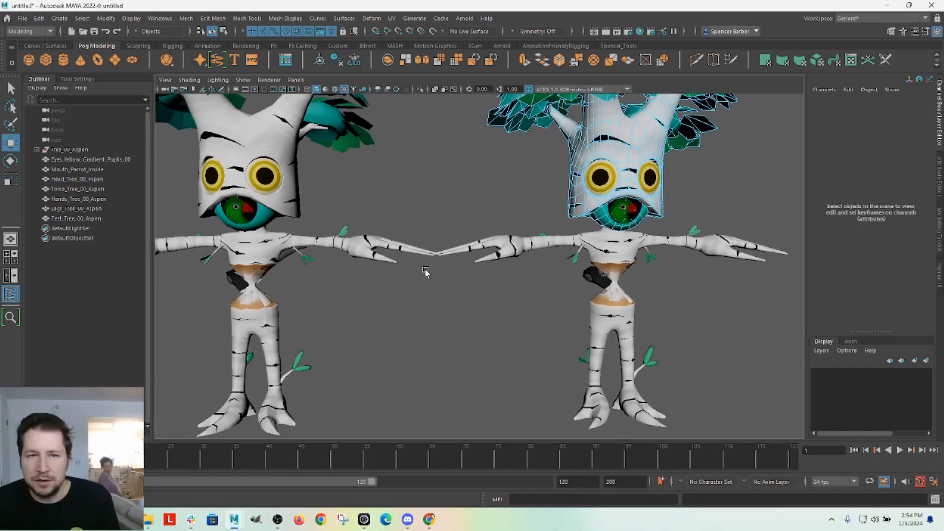
scroll(698, 323, "down", 5)
scroll(683, 317, "up", 2)
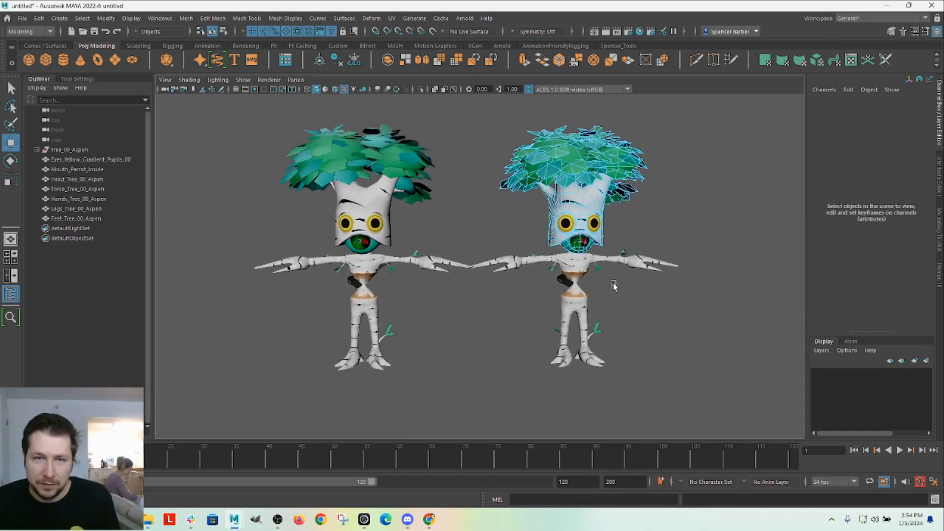
left_click_drag(64, 161, 64, 224)
key("ctrl+g")
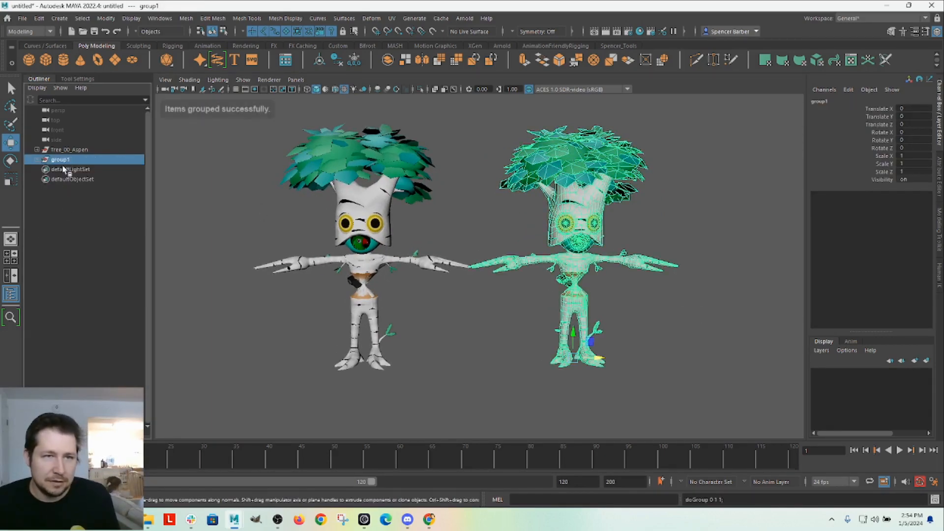
double_click(75, 160)
type("T")
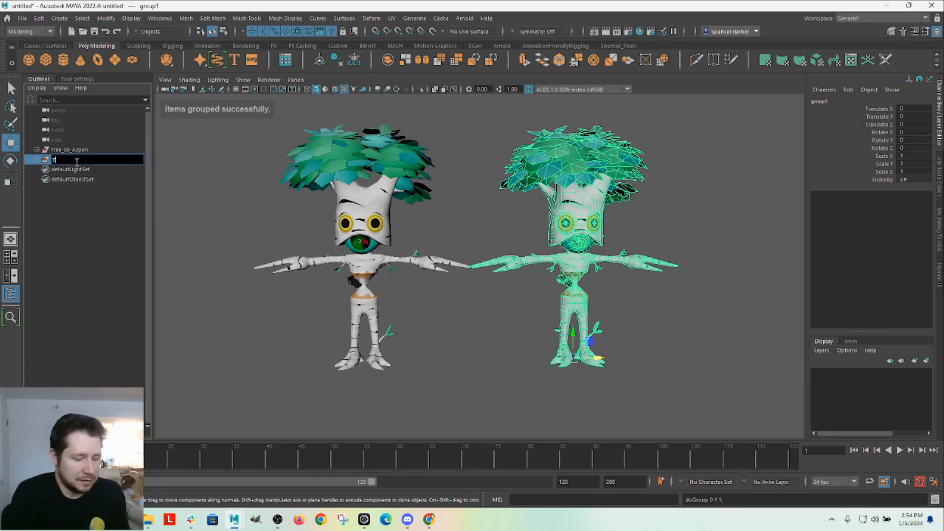
type("ree_02")
key("Return")
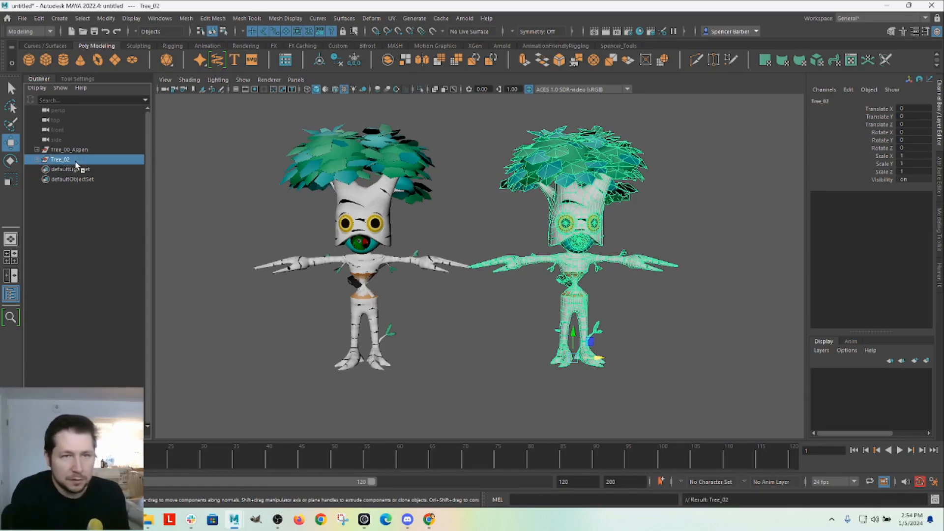
Step: Export the Tree_00_Aspen and Tree_02 groups together in FBX format as Tree Test in the AspenTree_Testing folder
left_click(80, 150, "shift")
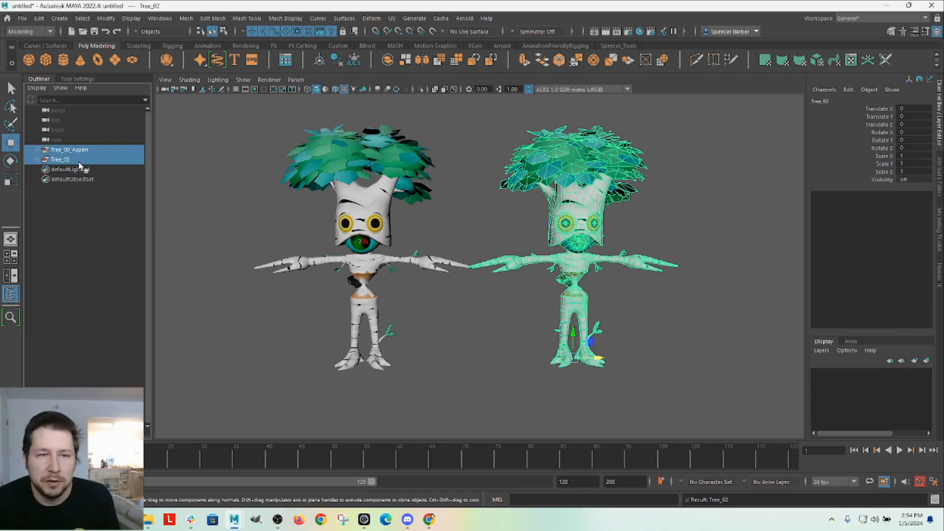
left_click(22, 19)
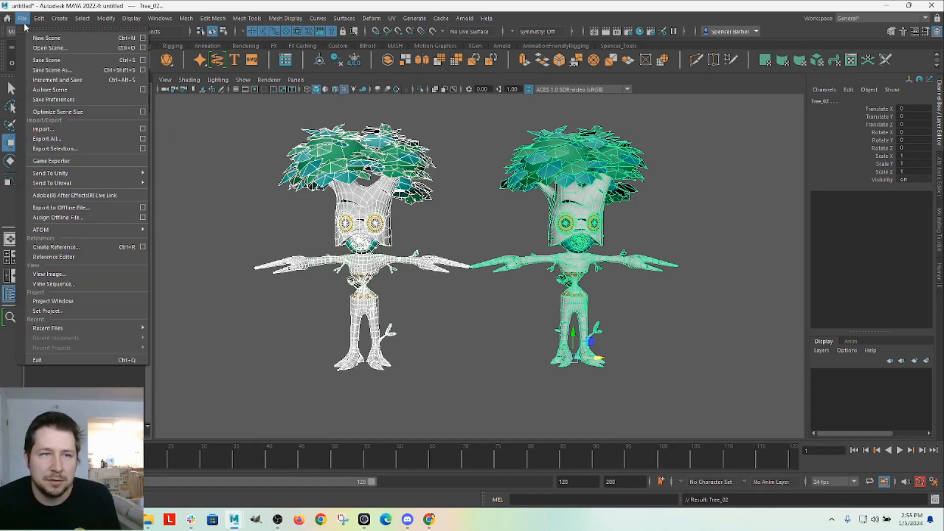
left_click(59, 148)
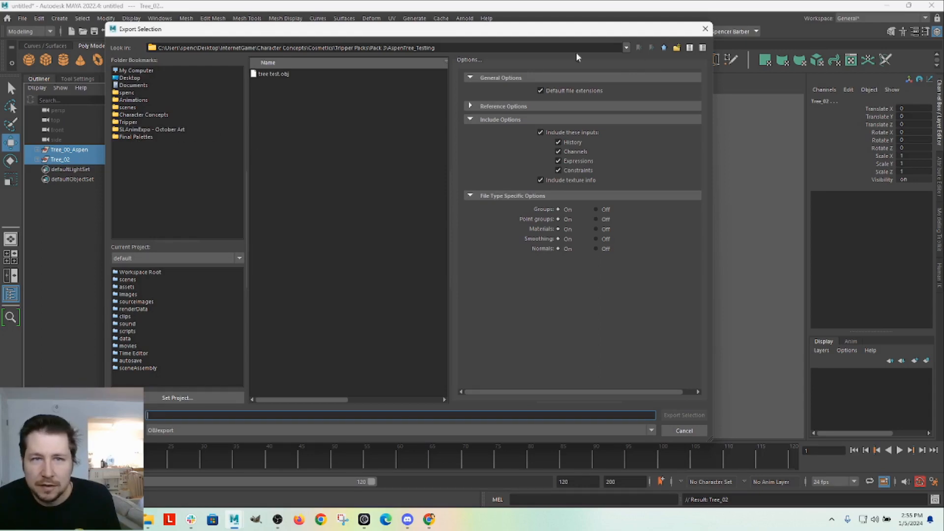
left_click(235, 431)
scroll(168, 470, "down", 2)
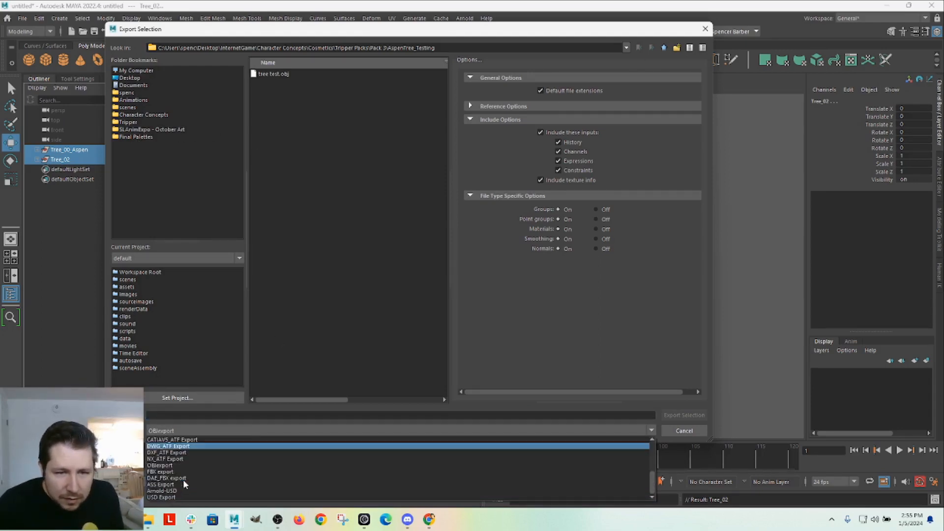
left_click(168, 471)
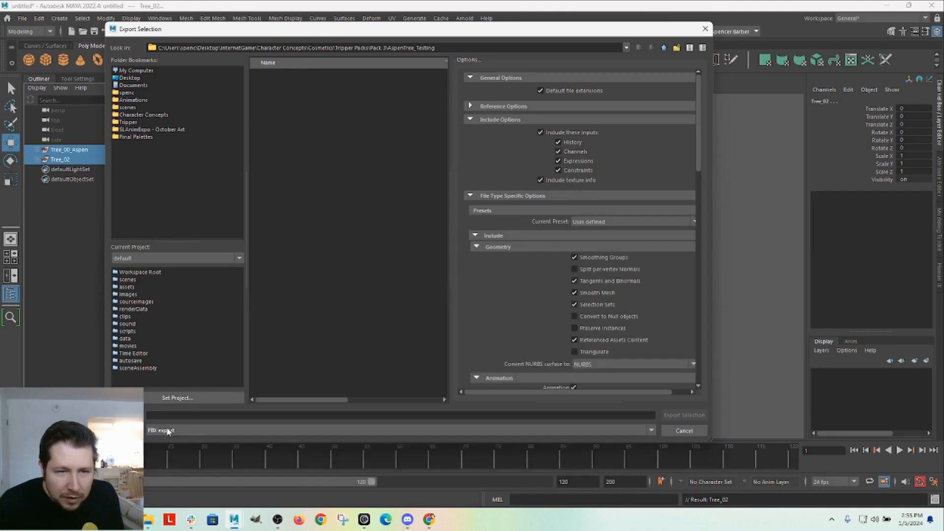
left_click(177, 417)
type("Tree Test")
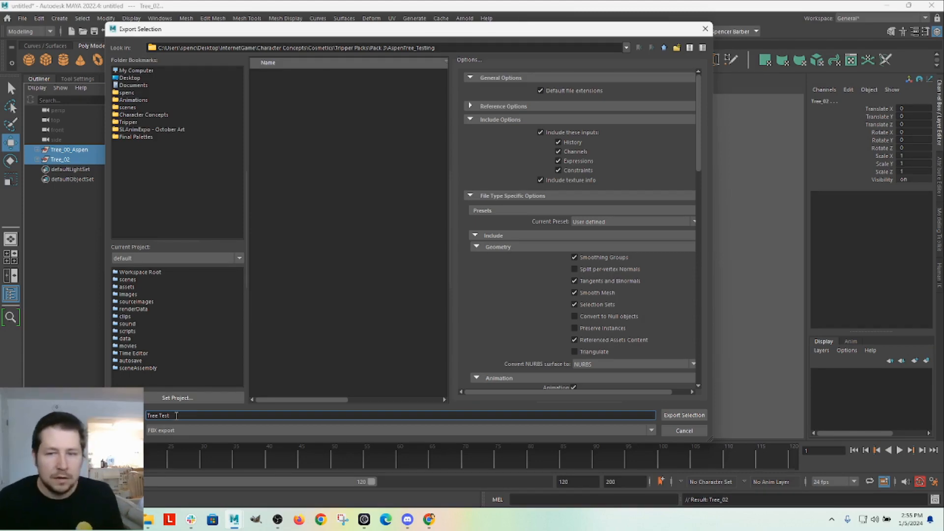
left_click(681, 415)
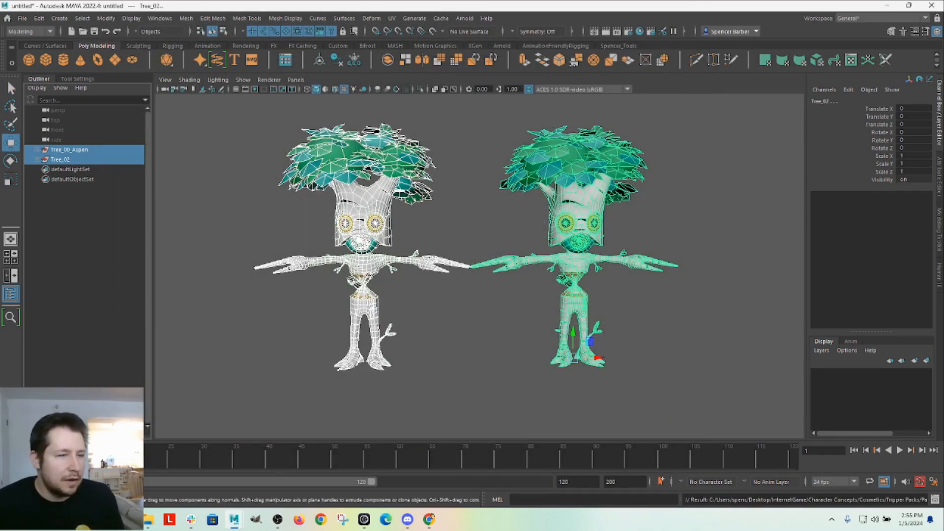
Step: Switch to Sketchfab, leave the AspenTree_Test 3D editor and reupload the model with Tree Test.fbx from the AspenTree_Testing folder
left_click(429, 519)
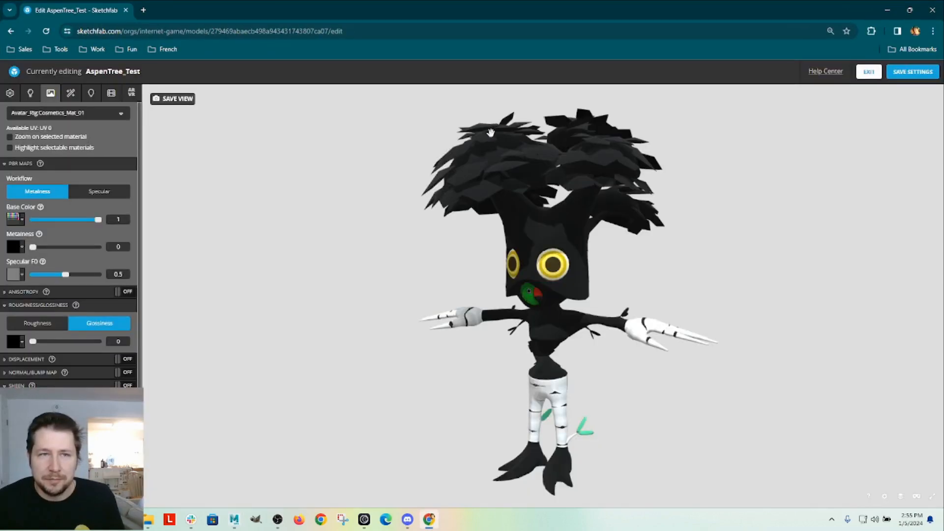
left_click(868, 72)
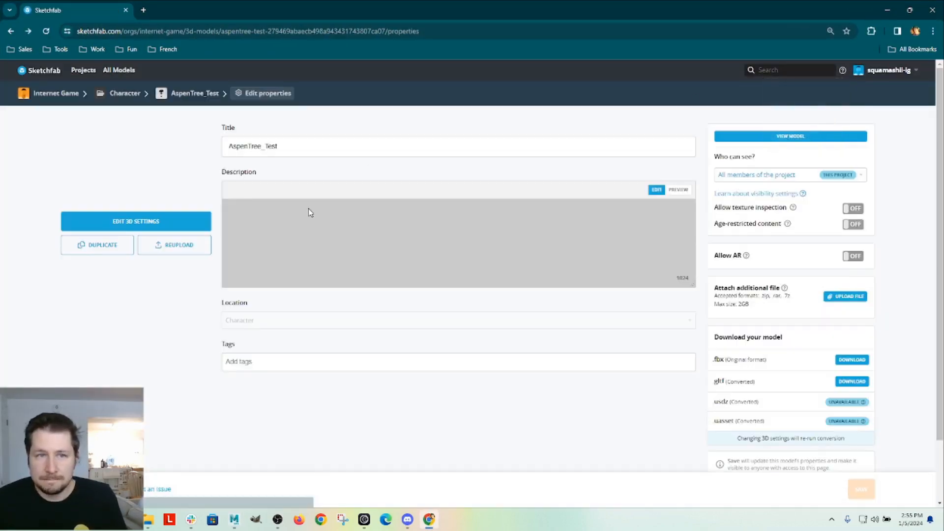
left_click(176, 248)
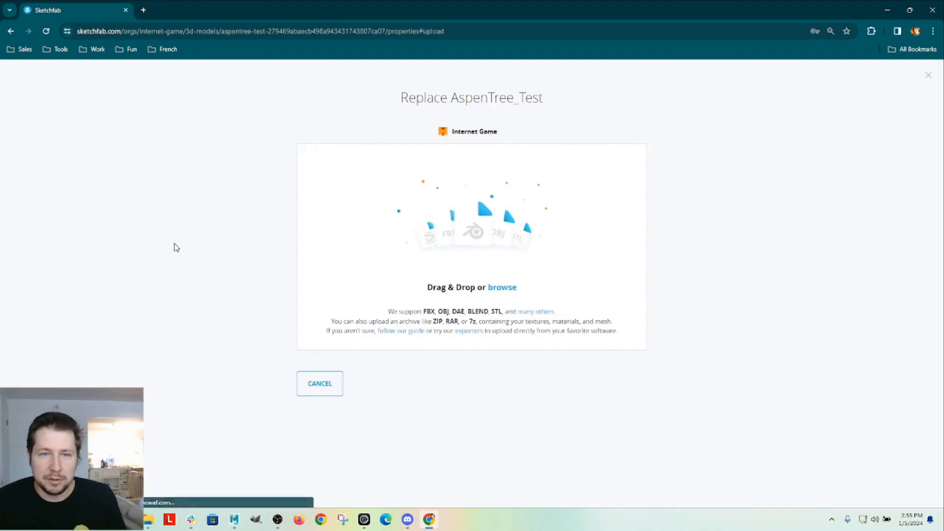
left_click(148, 519)
left_click_drag(774, 155, 764, 205)
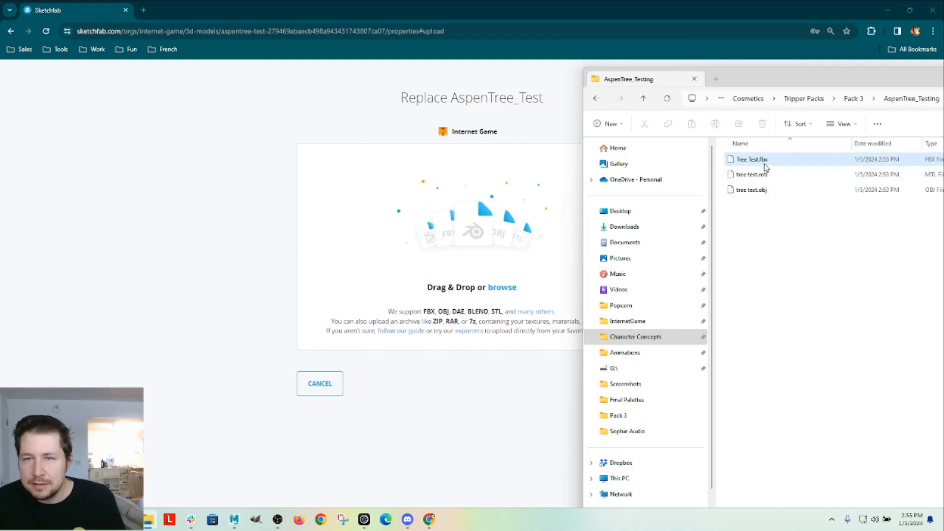
mouse_move(765, 161)
left_mouse_down()
mouse_move(747, 152)
mouse_move(469, 212)
mouse_move(462, 219)
mouse_move(470, 229)
left_mouse_up()
left_click(609, 256)
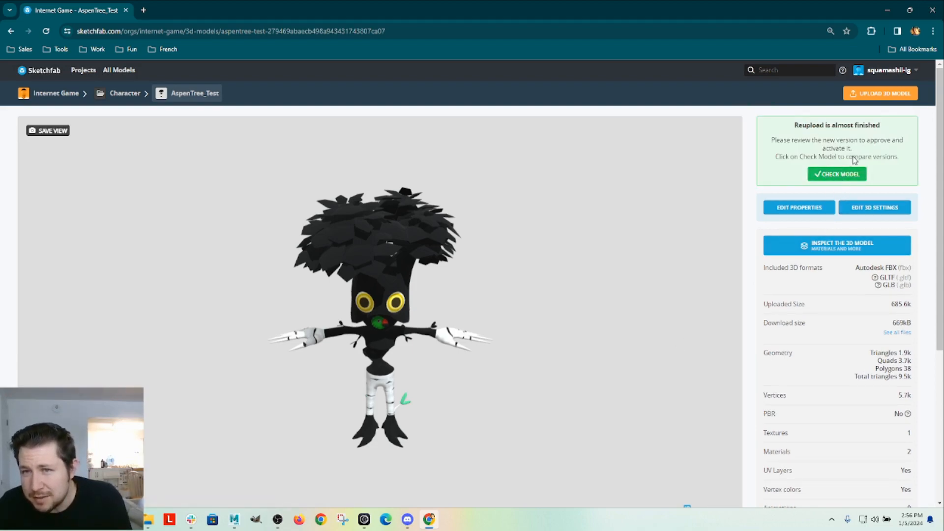
Step: Review the reuploaded AspenTree_Test against the current version, choose the reuploaded model and inspect both trees in the viewer
left_click(838, 176)
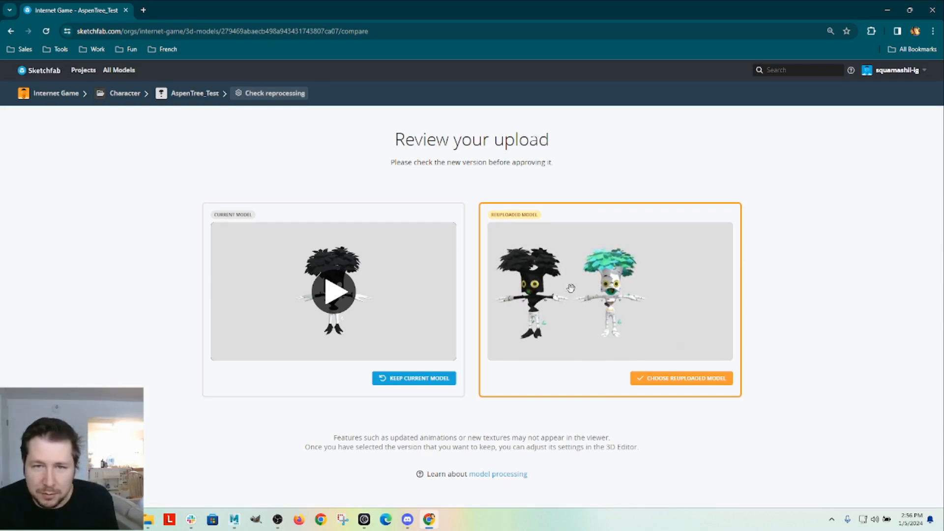
scroll(537, 271, "up", 2)
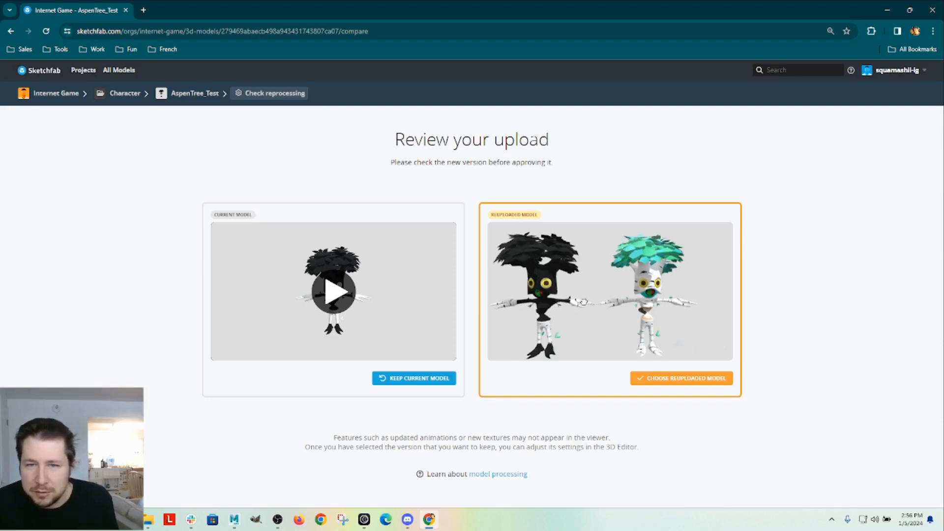
left_click_drag(607, 298, 638, 309)
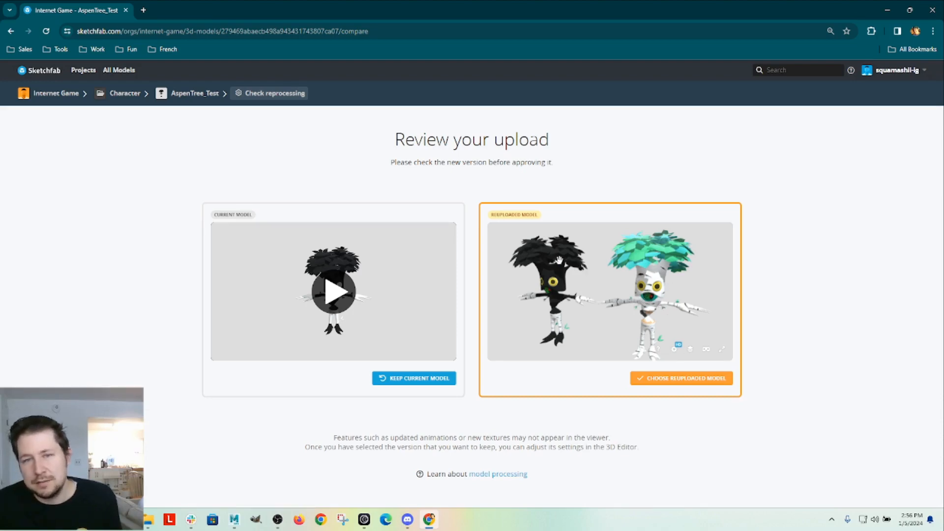
left_click(662, 378)
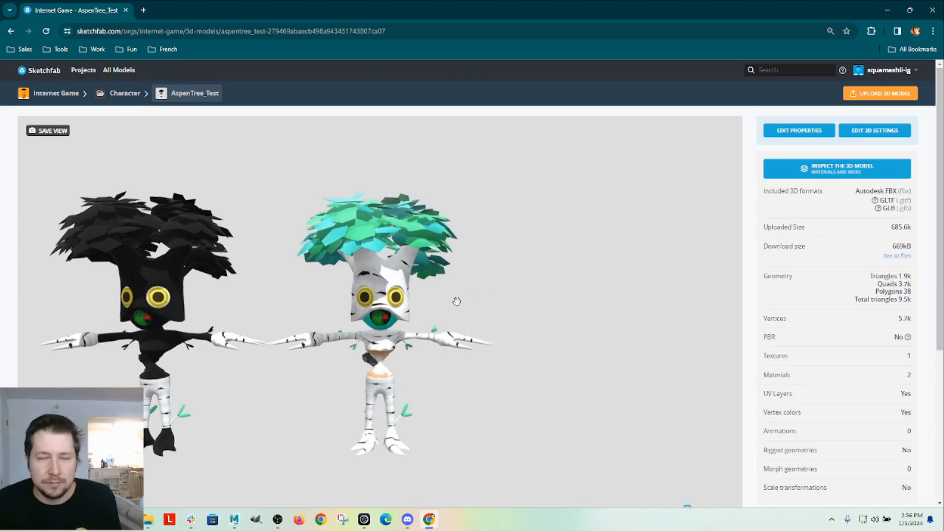
right_click_drag(461, 298, 517, 298)
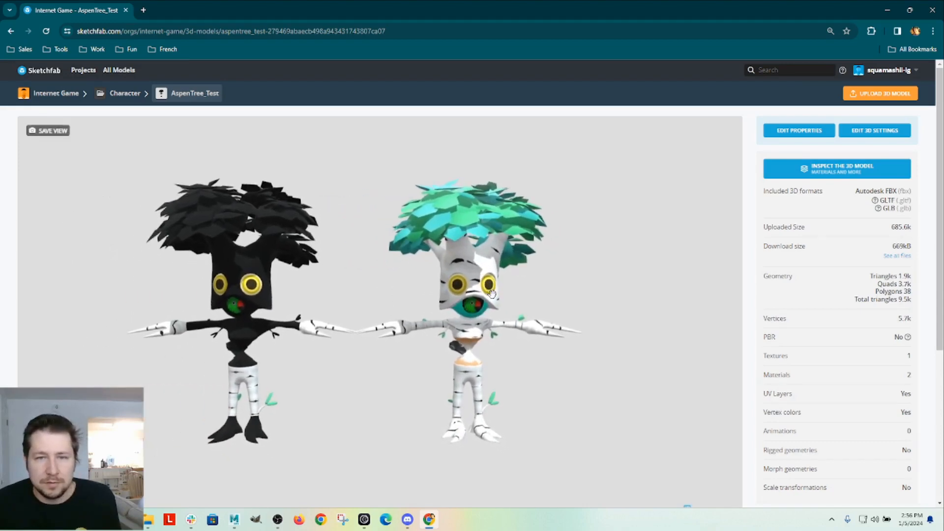
scroll(487, 304, "up", 3)
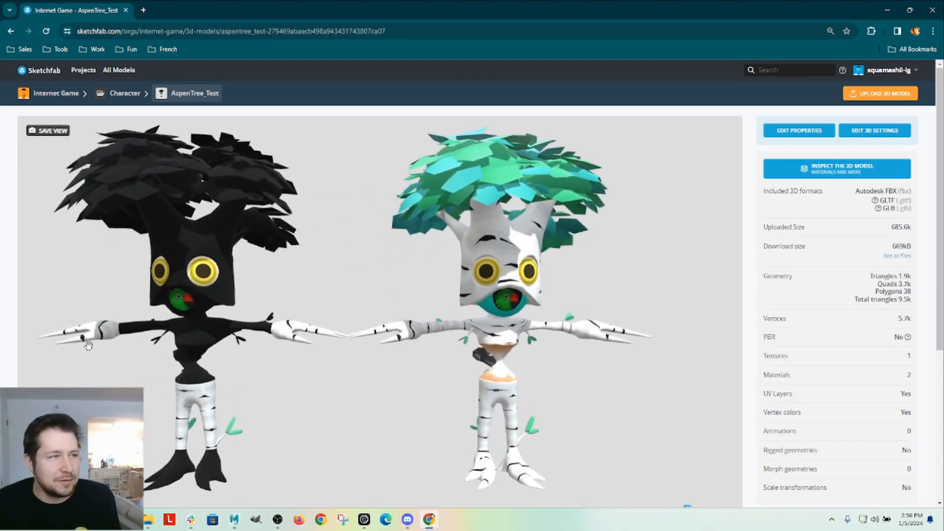